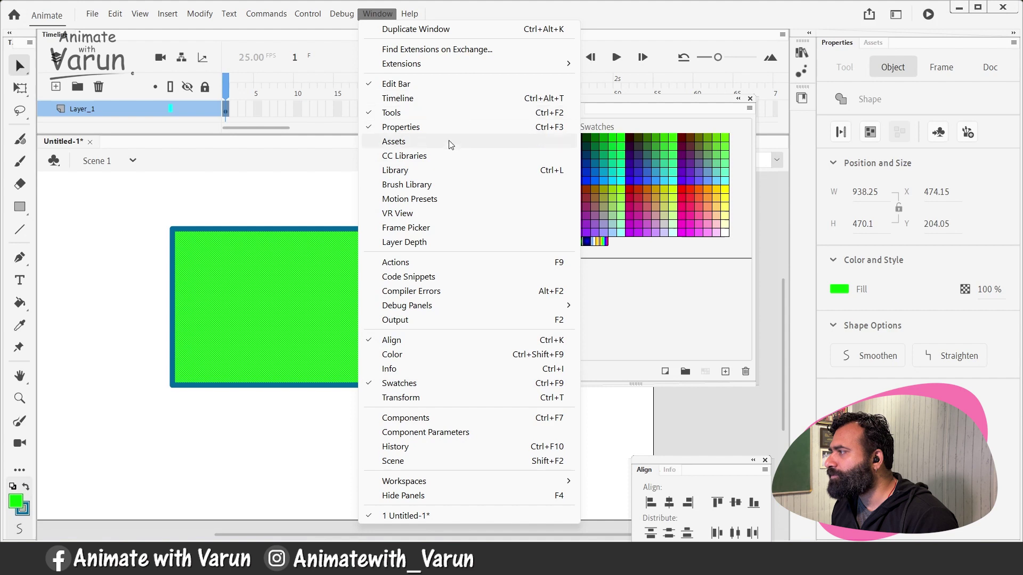
Step: Show the Color panel and view the fill types available for the selected rectangle
click(429, 354)
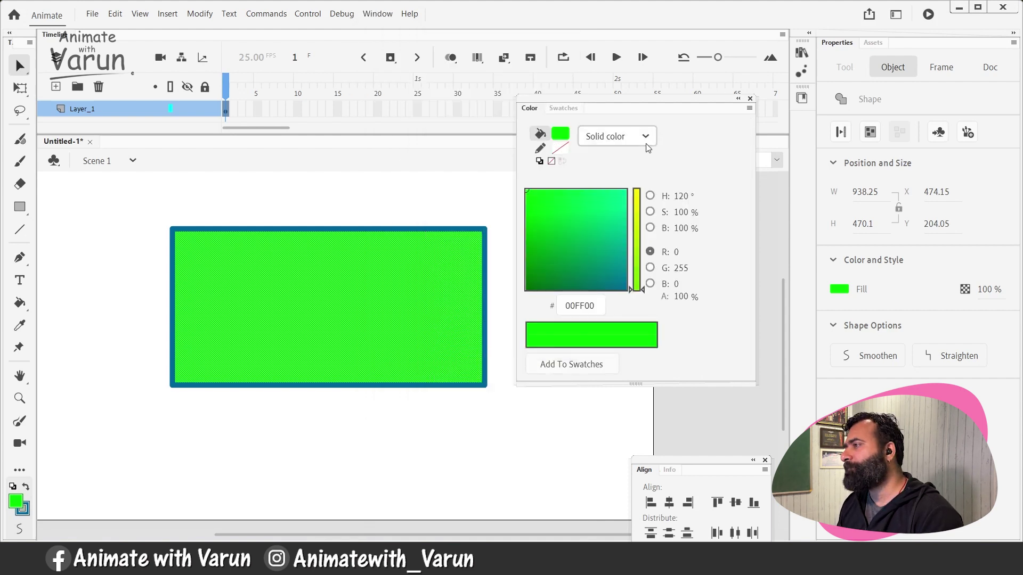
click(617, 138)
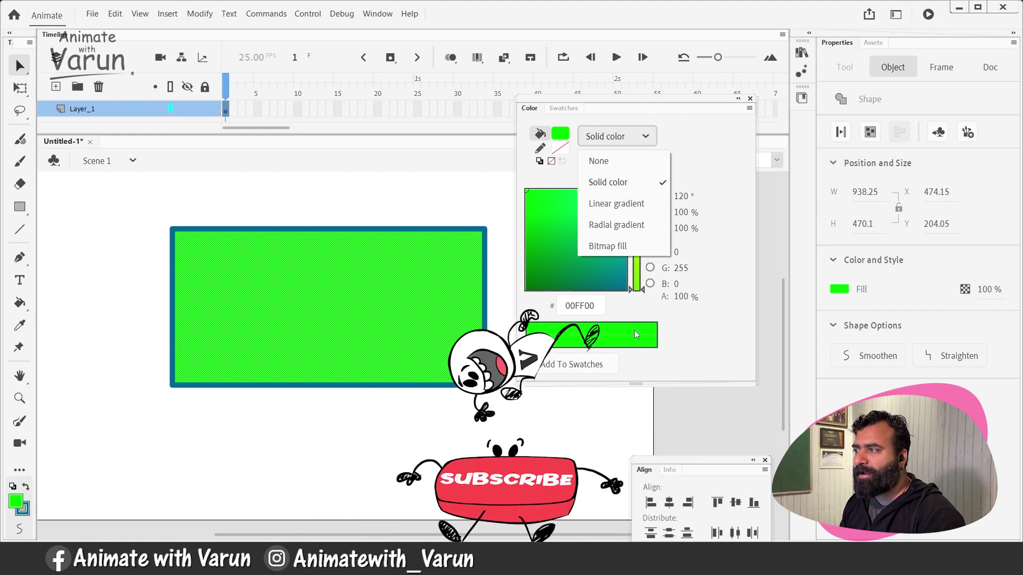
click(439, 271)
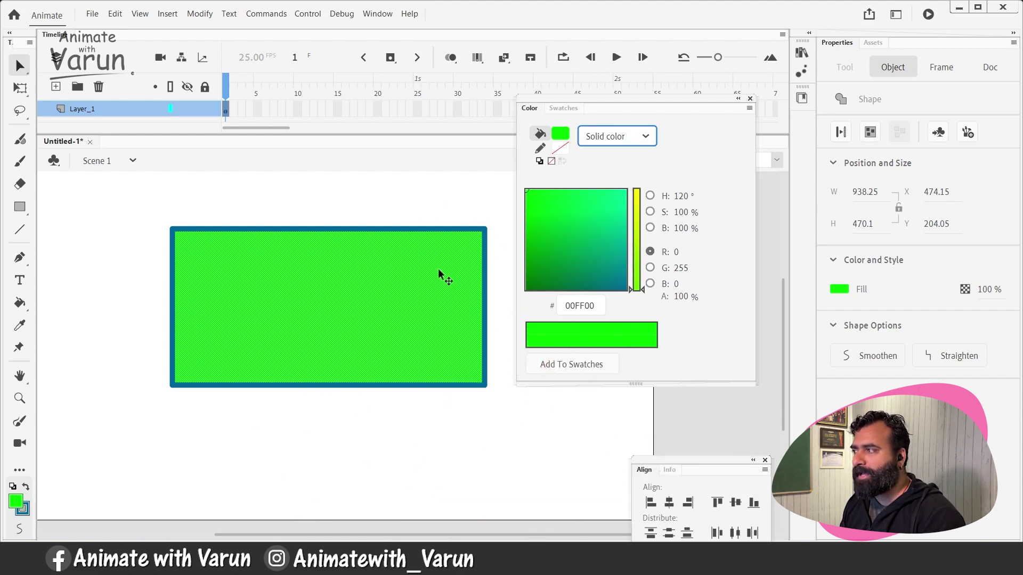
Step: Change the rectangle's fill to the solid light blue 66CCFF from the default swatches
click(458, 214)
click(456, 266)
click(835, 287)
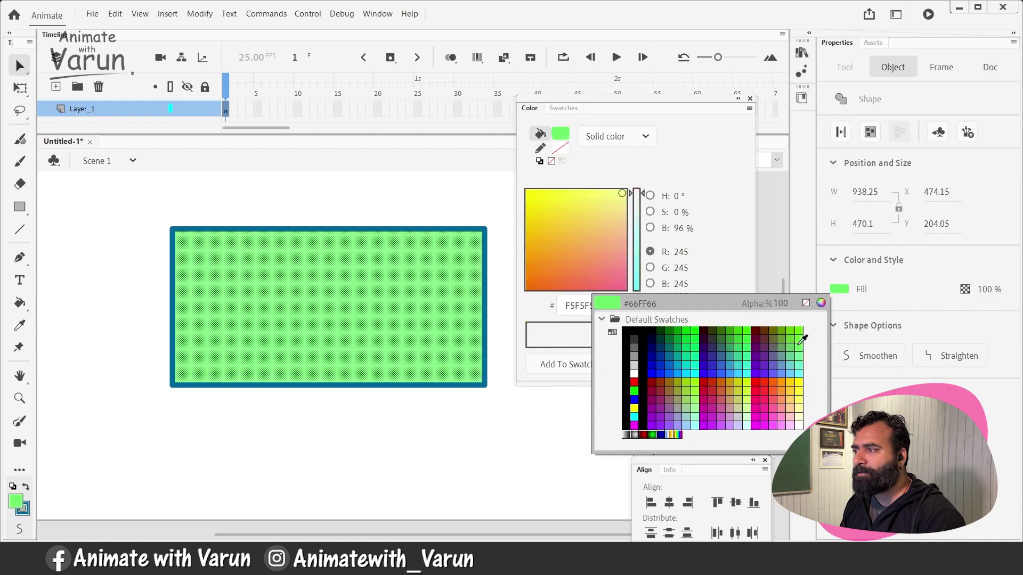
click(794, 351)
click(587, 429)
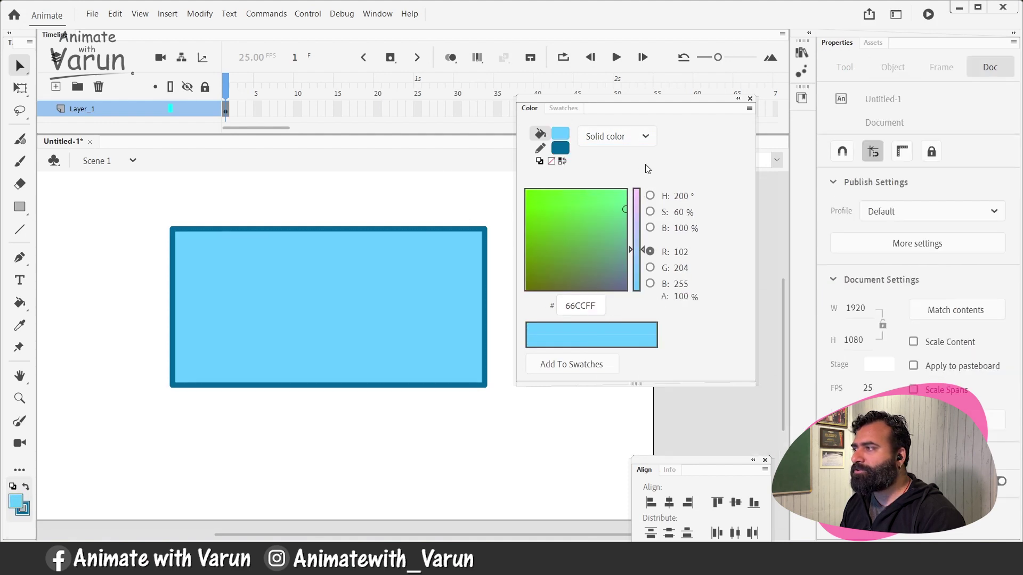
Step: Reopen the Color panel and set the fill colour to a linear gradient starting with red FF0000
click(750, 98)
key(ctrl+F9)
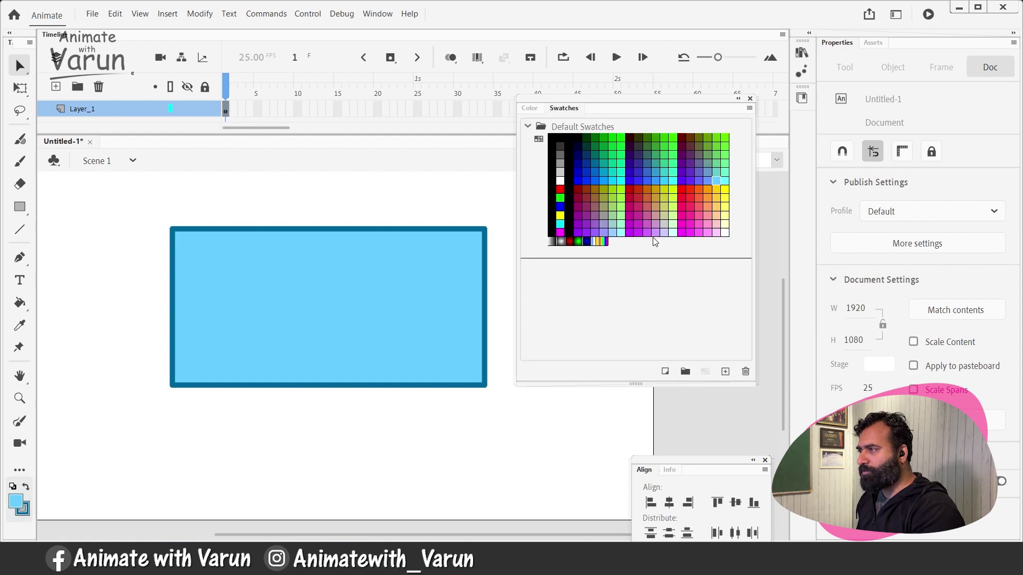
click(530, 109)
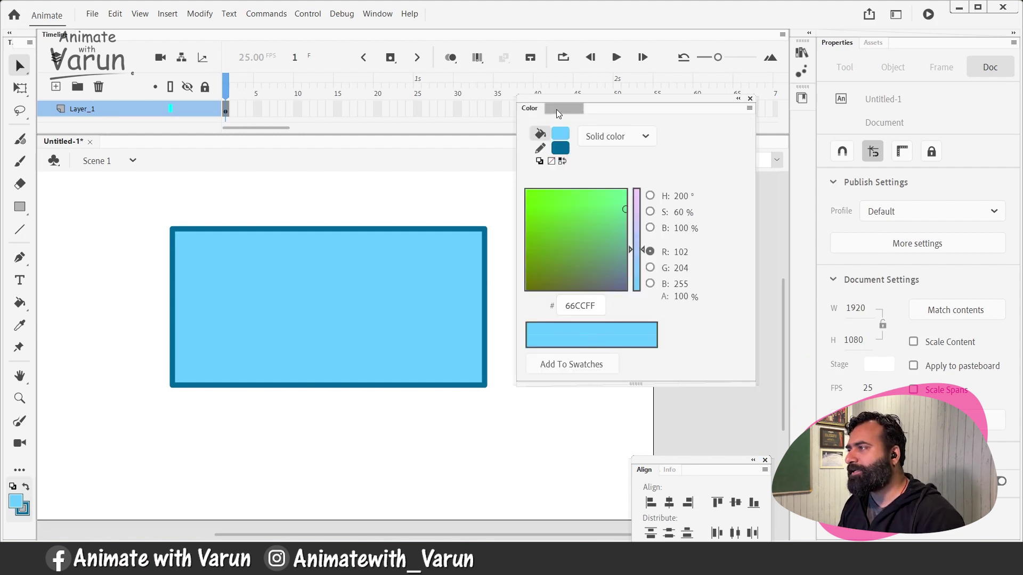
click(617, 137)
click(605, 201)
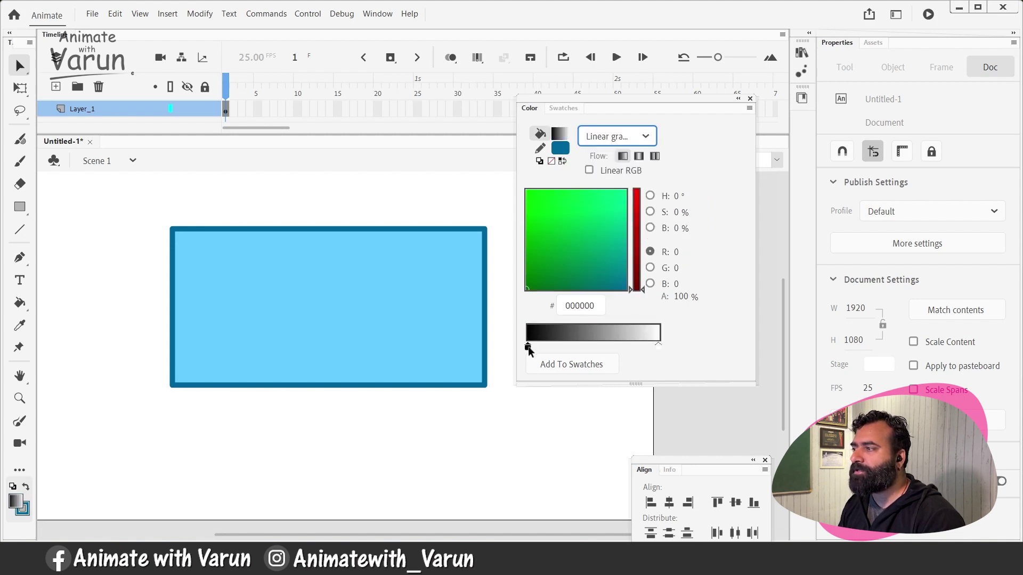
click(528, 347)
click(688, 440)
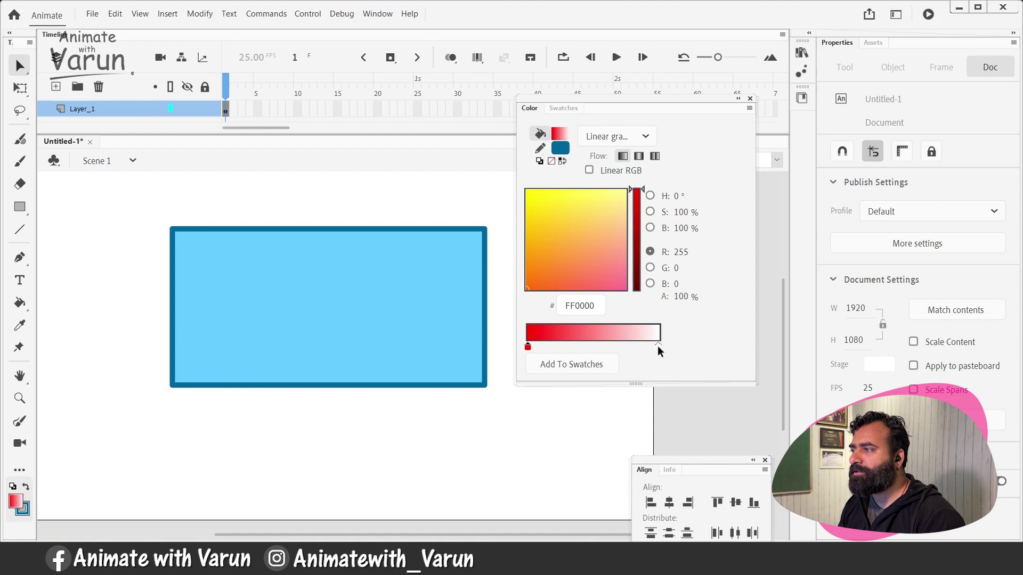
Step: Apply the linear gradient to the rectangle's fill and change its first colour stop to yellow FFED1D
click(400, 331)
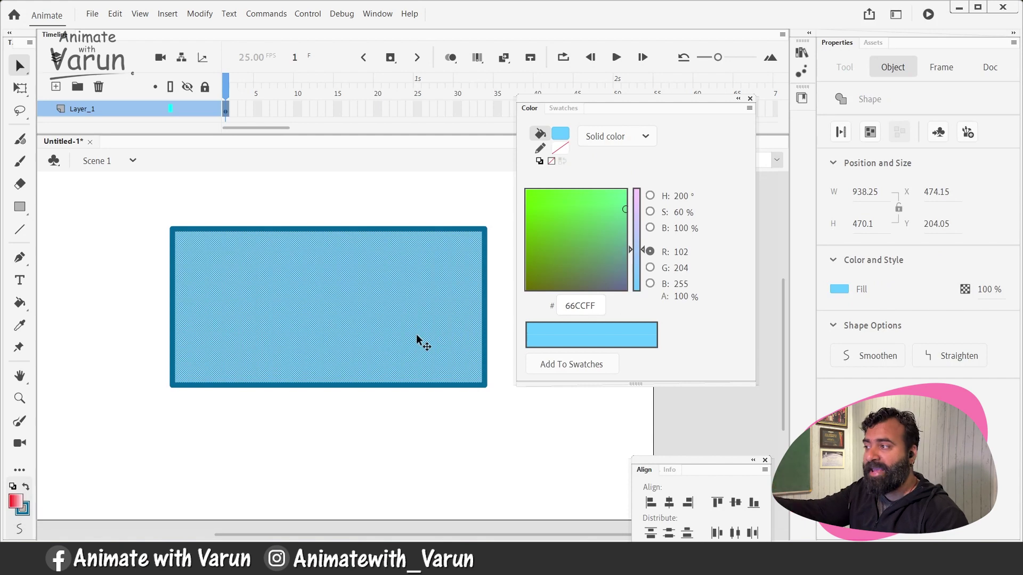
click(613, 137)
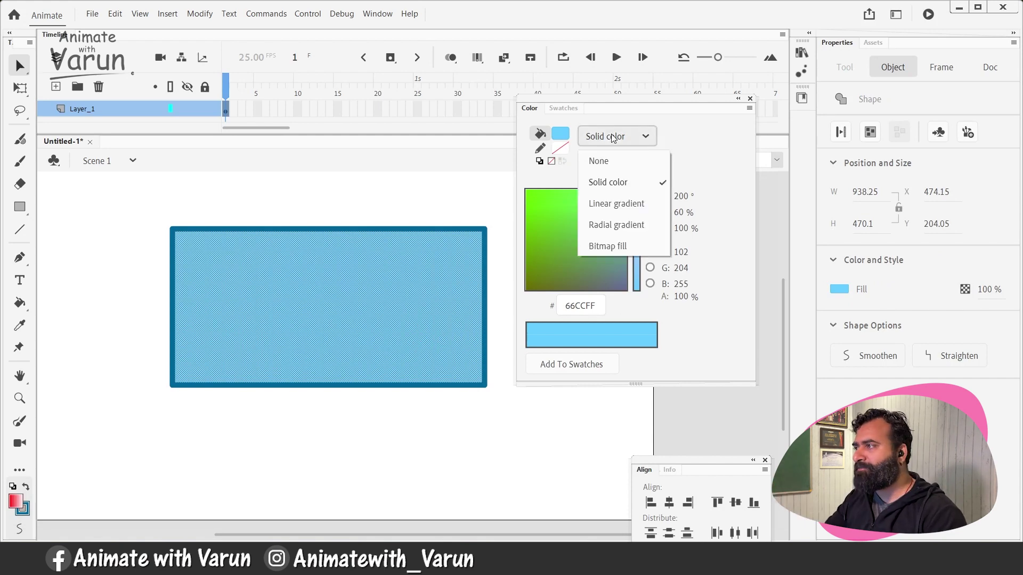
click(618, 203)
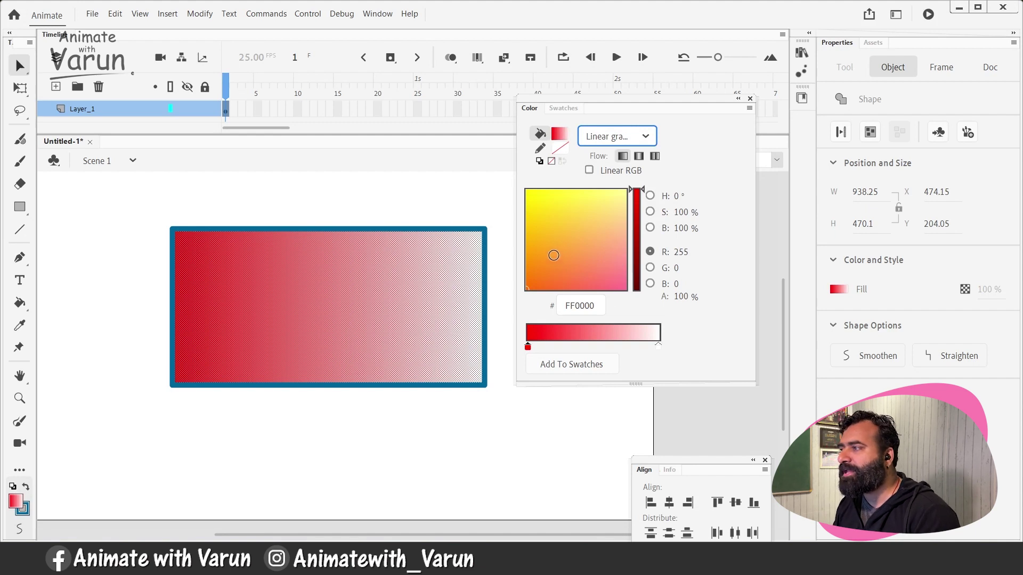
click(559, 212)
drag(574, 237, 536, 196)
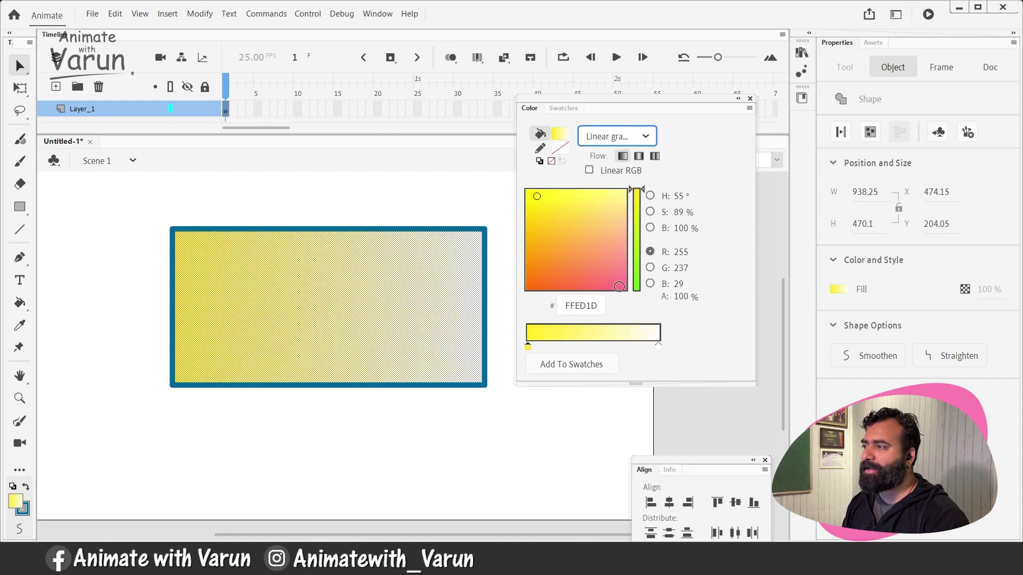
Step: Set the gradient's end stop to pale yellow FFFFDD and switch the colour picker to hue mode
click(657, 348)
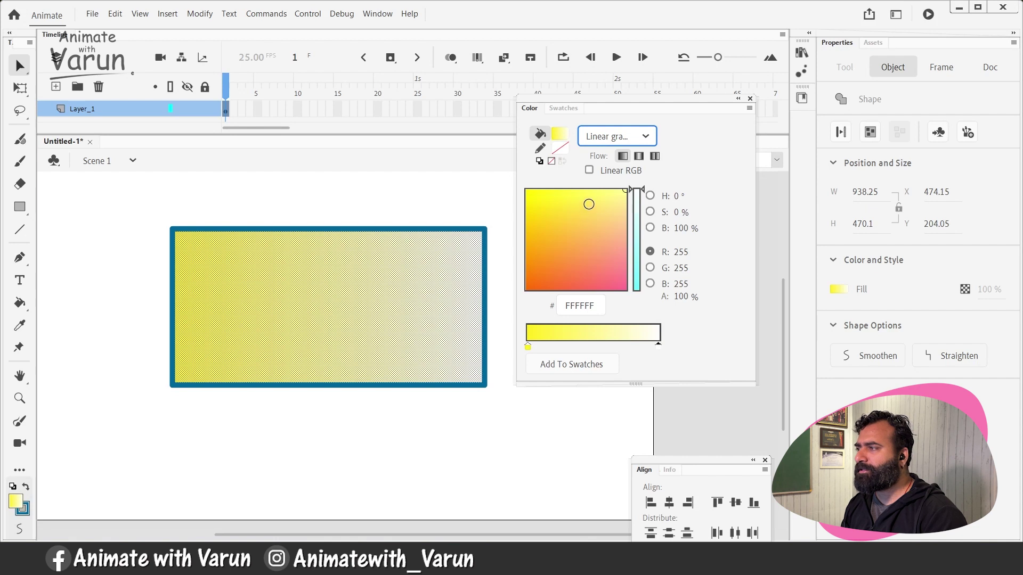
click(579, 194)
mouse_move(578, 196)
mouse_down()
mouse_move(614, 189)
mouse_move(539, 190)
mouse_up()
click(650, 196)
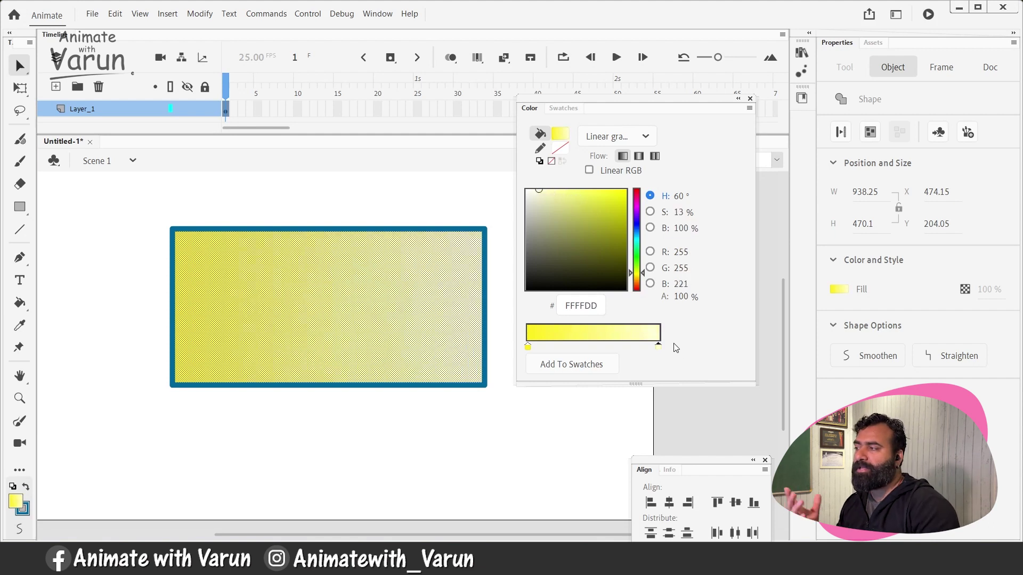
Step: Add a red FF4242 colour stop in the middle of the gradient and bring the three stops closer together
click(587, 344)
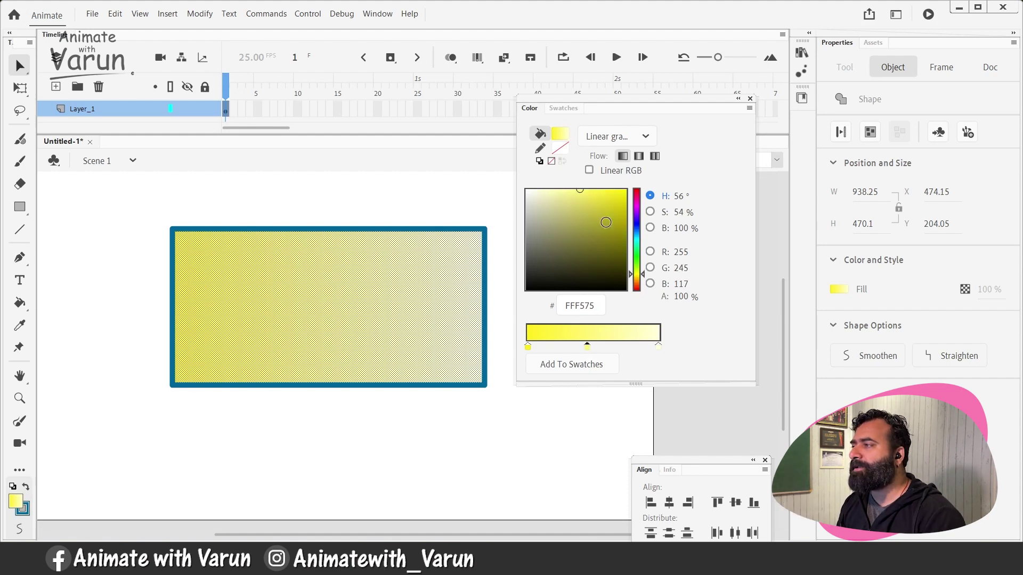
click(636, 190)
drag(582, 195, 600, 188)
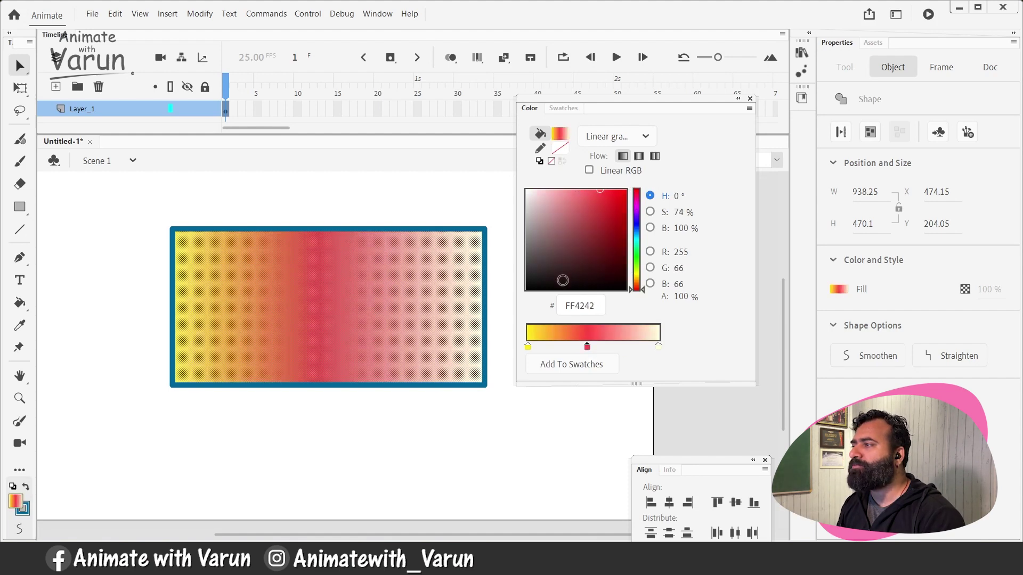
drag(590, 346, 619, 346)
drag(529, 346, 569, 347)
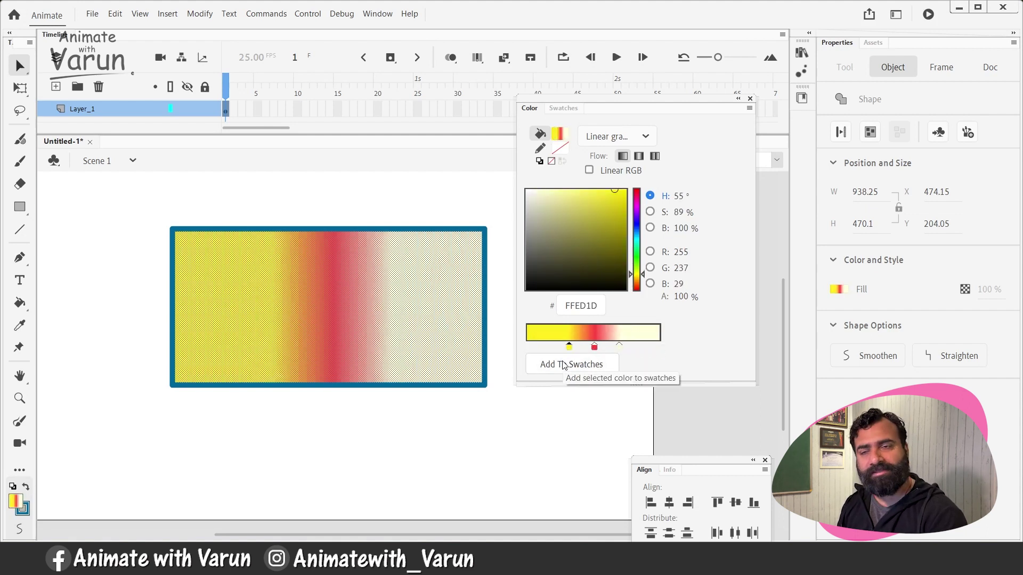
Step: Add a pale violet E6DDFF stop near the gradient's end, spread out the stops, and deselect the rectangle
click(637, 347)
drag(645, 238, 642, 218)
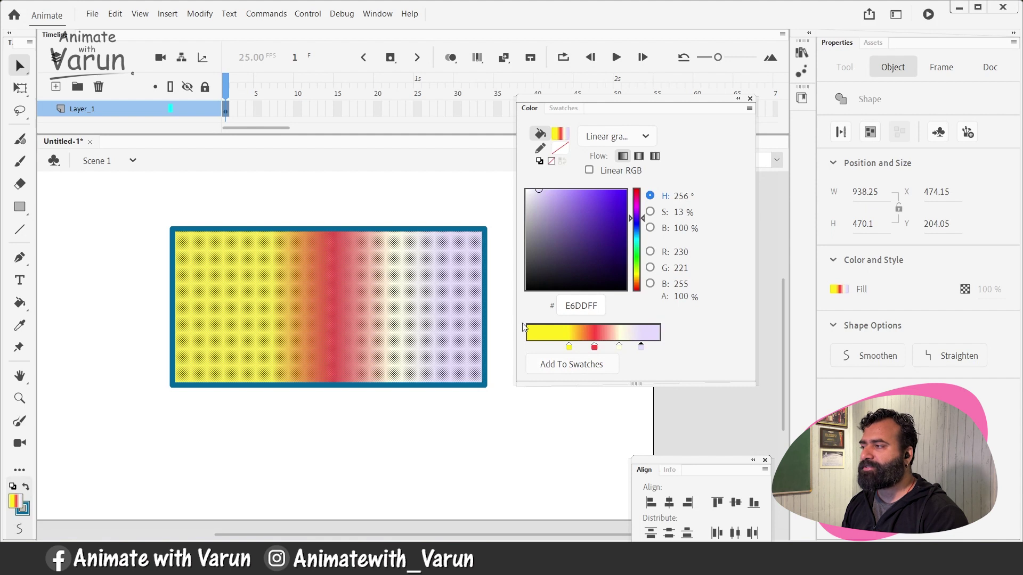
mouse_move(568, 347)
mouse_down()
mouse_move(549, 346)
mouse_move(593, 347)
mouse_move(581, 347)
mouse_up()
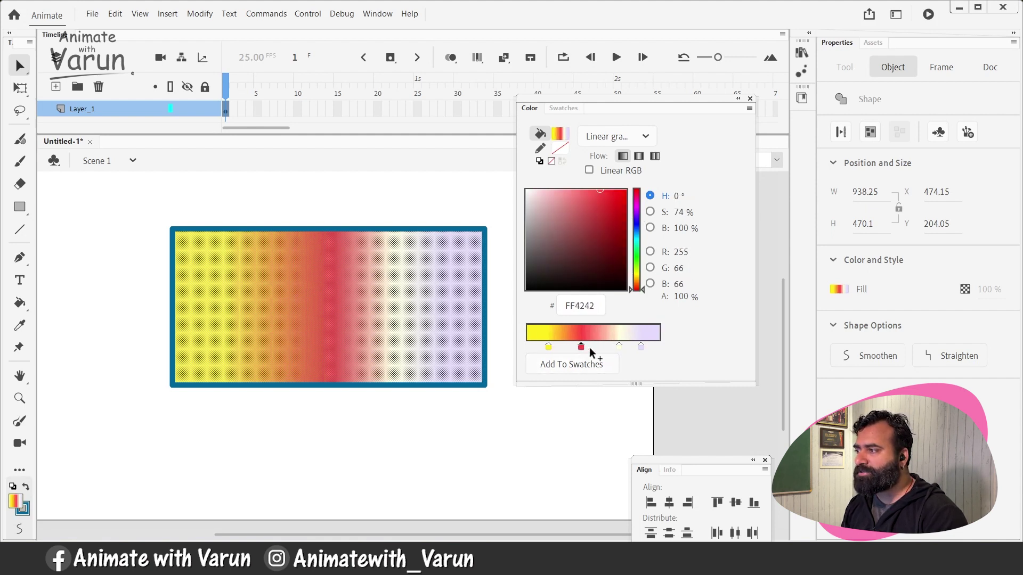
click(619, 345)
click(642, 347)
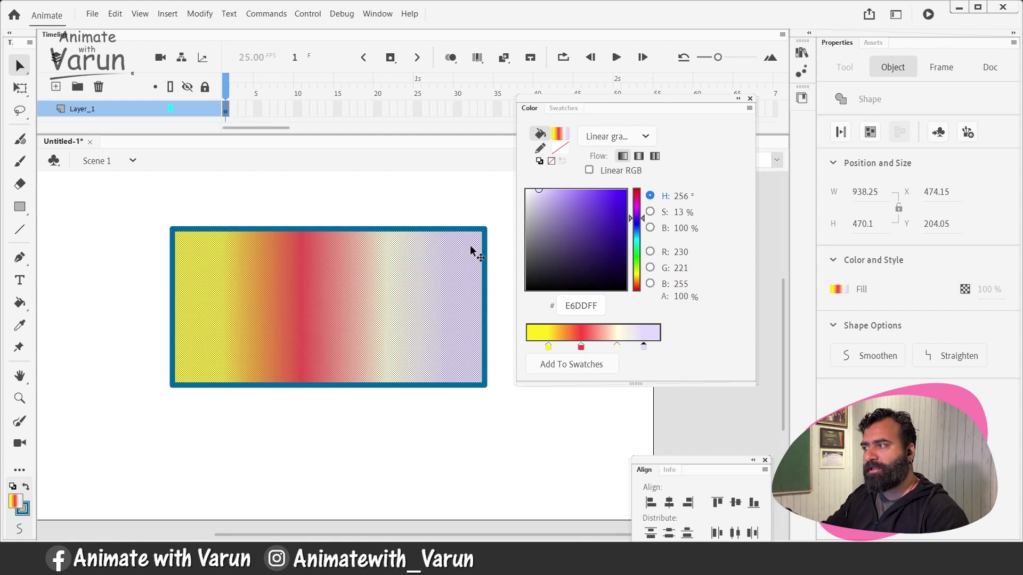
click(375, 199)
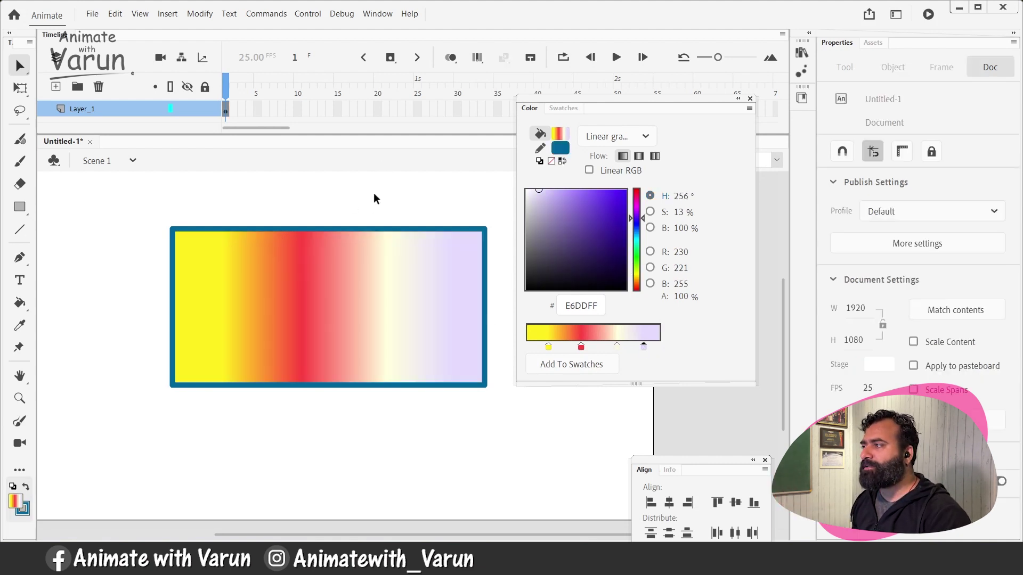
Step: Draw a gradient-filled circle about 448 px wide with the Oval tool over the stage's upper-left corner
ctrl+shift+click(405, 260)
drag(377, 343, 378, 270)
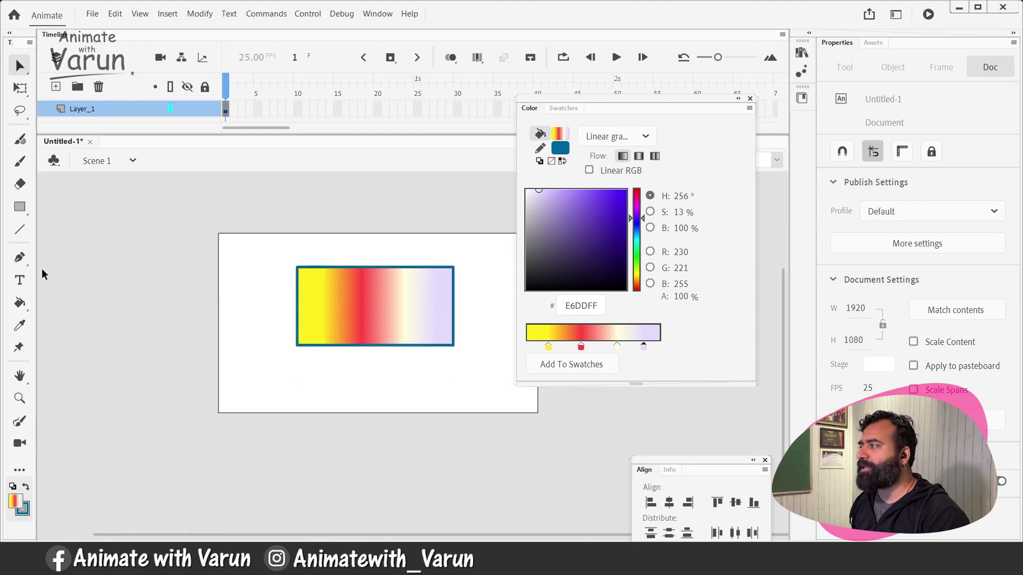
click(21, 212)
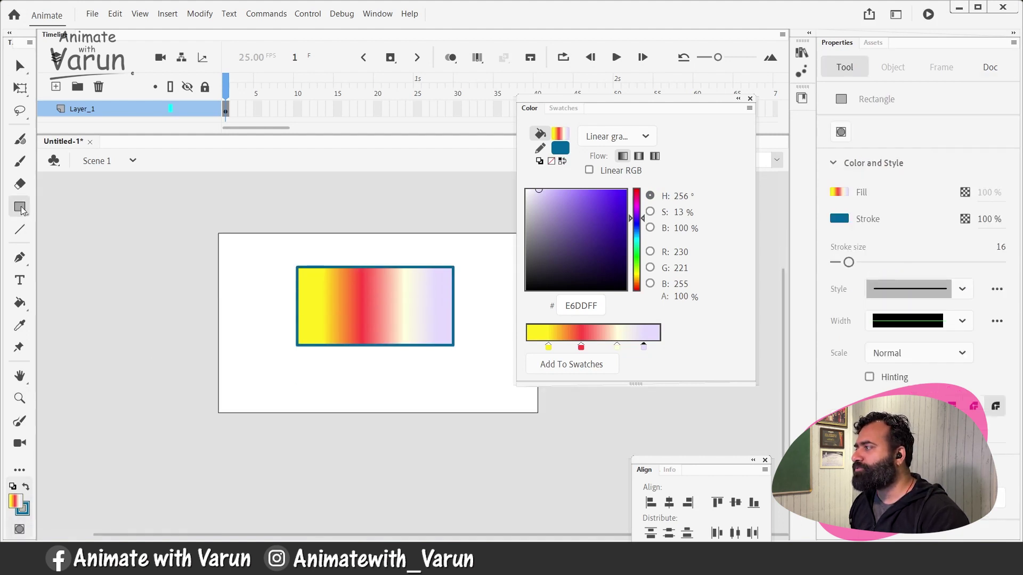
click(21, 210)
click(83, 247)
drag(210, 190, 261, 265)
Step: Delete the circle's gradient fill, keeping only its blue outline
key(v)
click(256, 233)
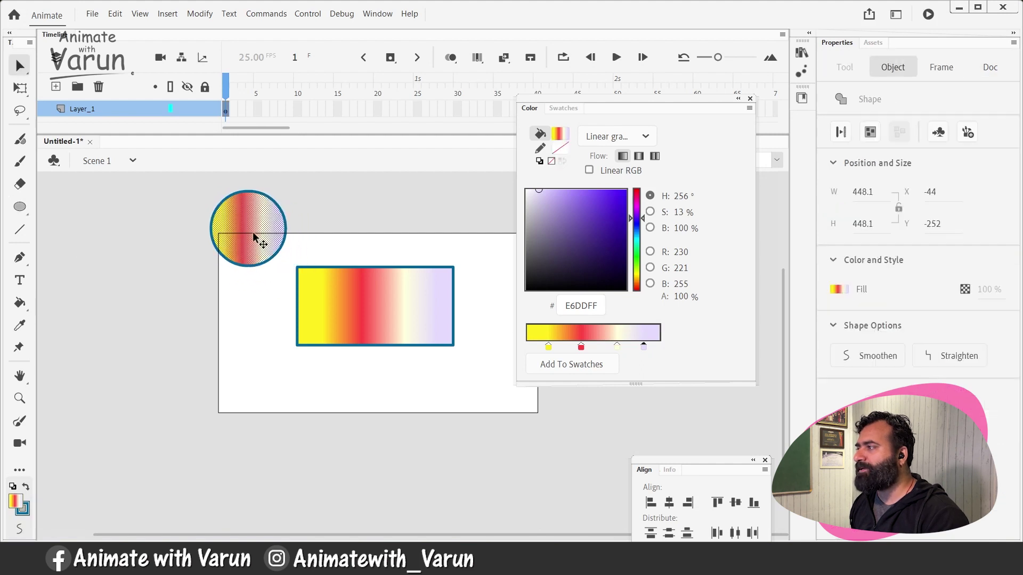
key(Delete)
ctrl+click(276, 220)
drag(322, 250, 231, 153)
drag(326, 292, 286, 269)
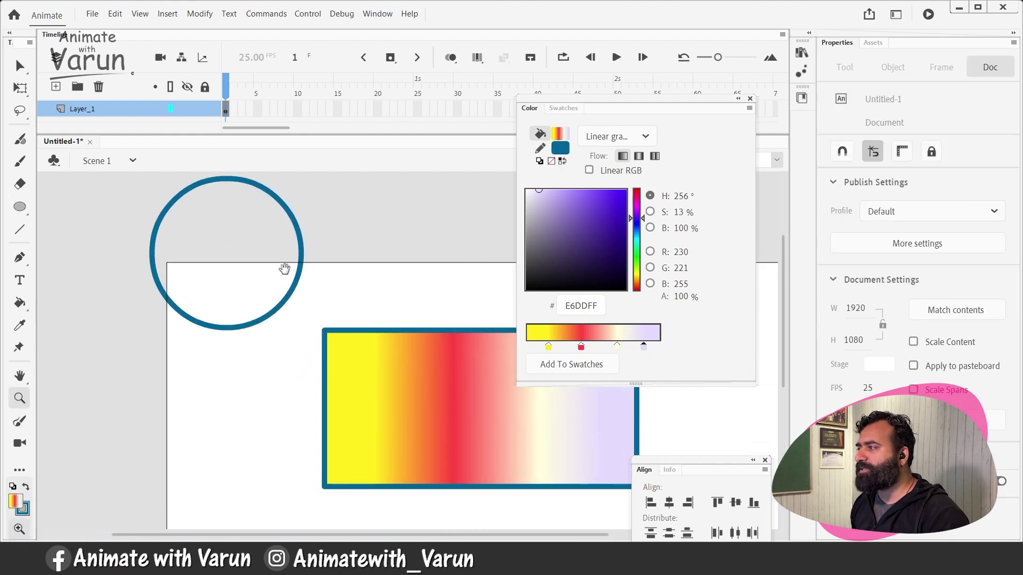
key(f)
key(ctrl+minus)
key(v)
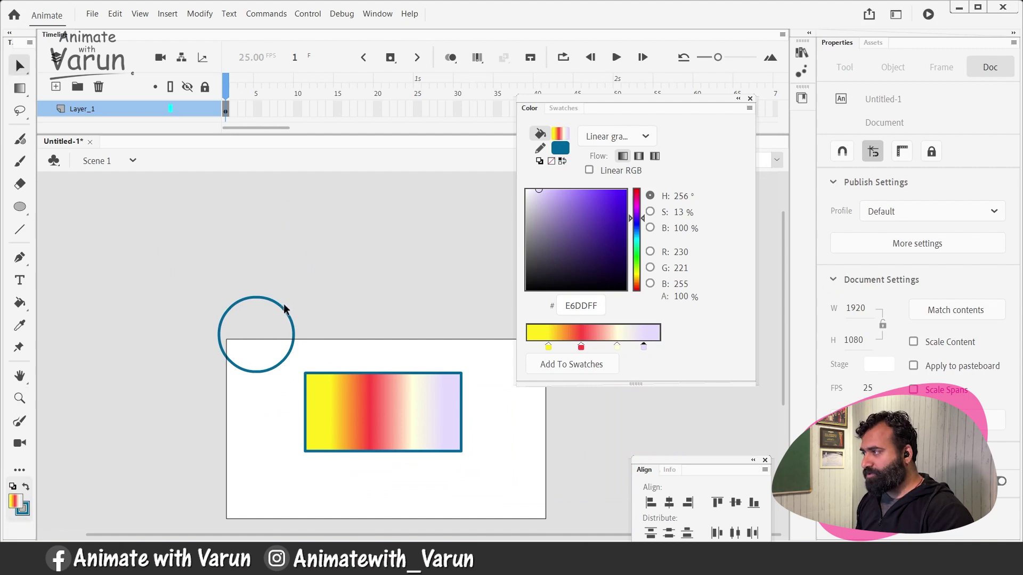
Step: Try to move the circle's outline away from its place
click(285, 311)
drag(285, 311, 318, 233)
key(ctrl+z)
Step: Select the rectangle's fill and examine the gradients in its fill swatches without changing the colour
key(z)
click(342, 300)
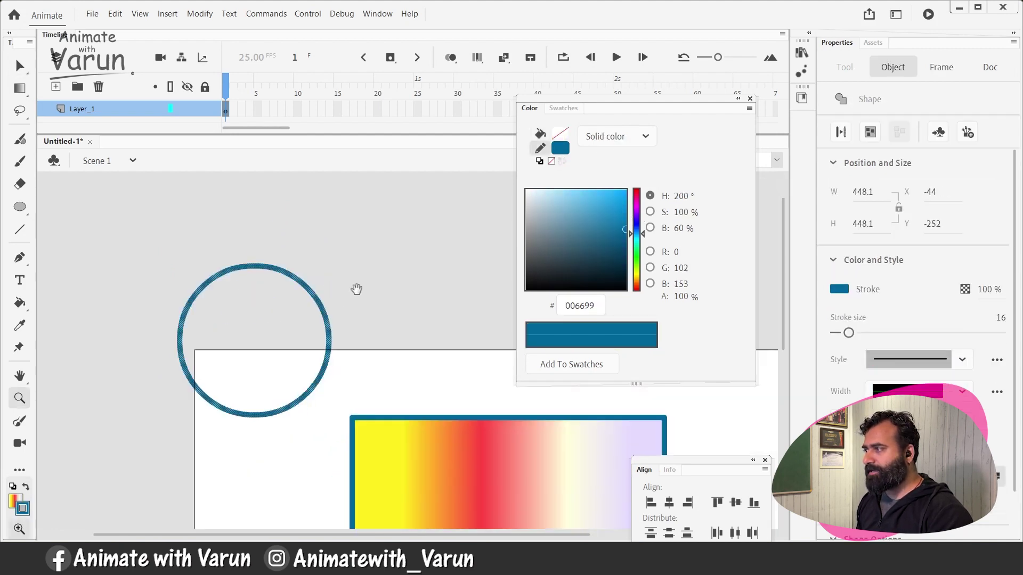
key(v)
click(404, 377)
click(838, 291)
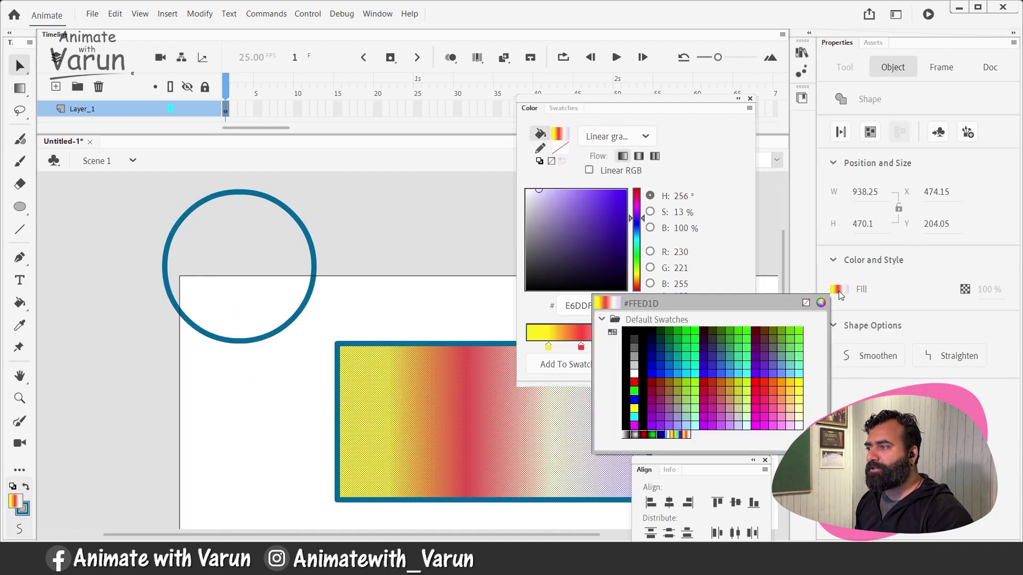
key(Escape)
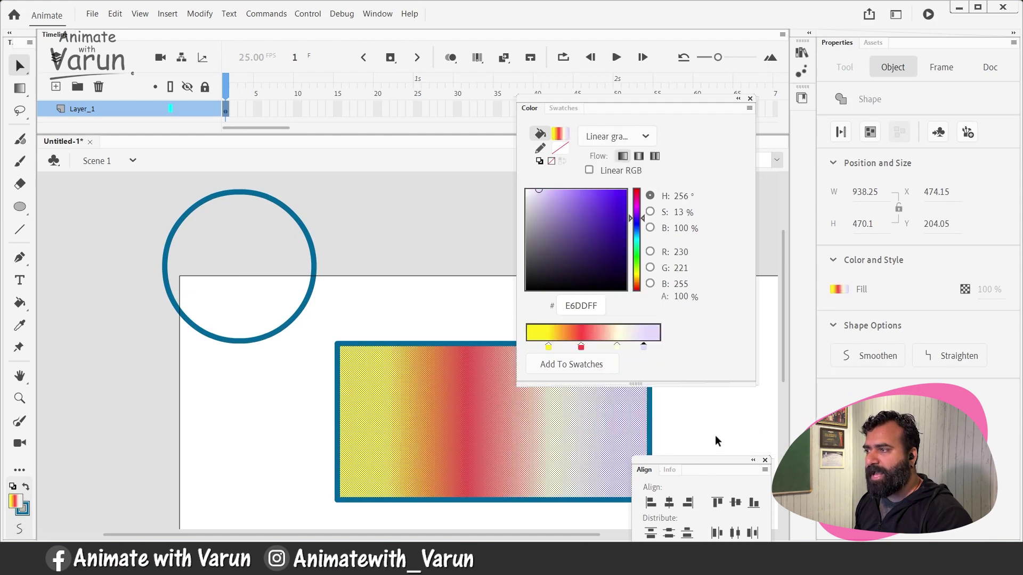
click(841, 291)
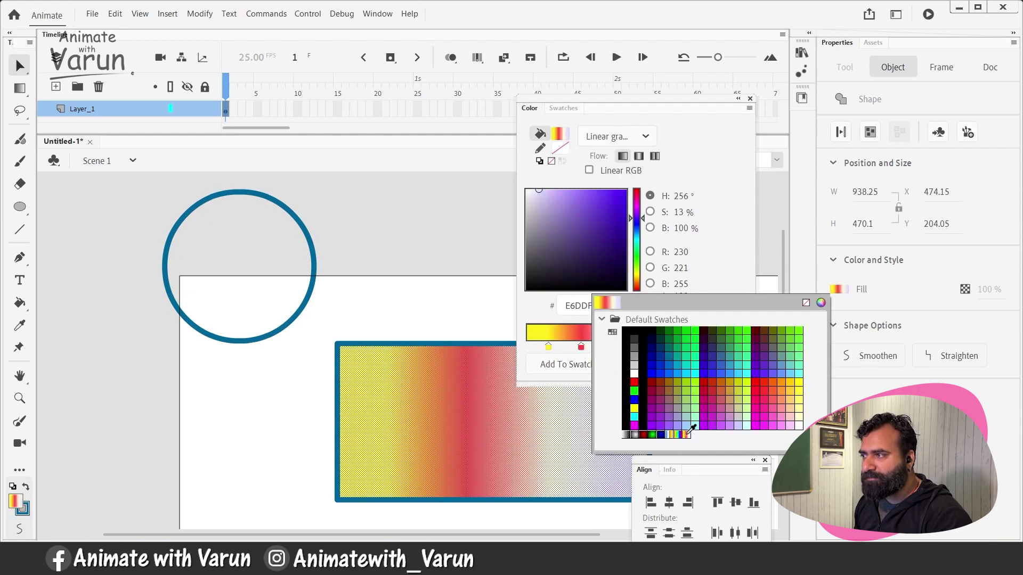
key(Escape)
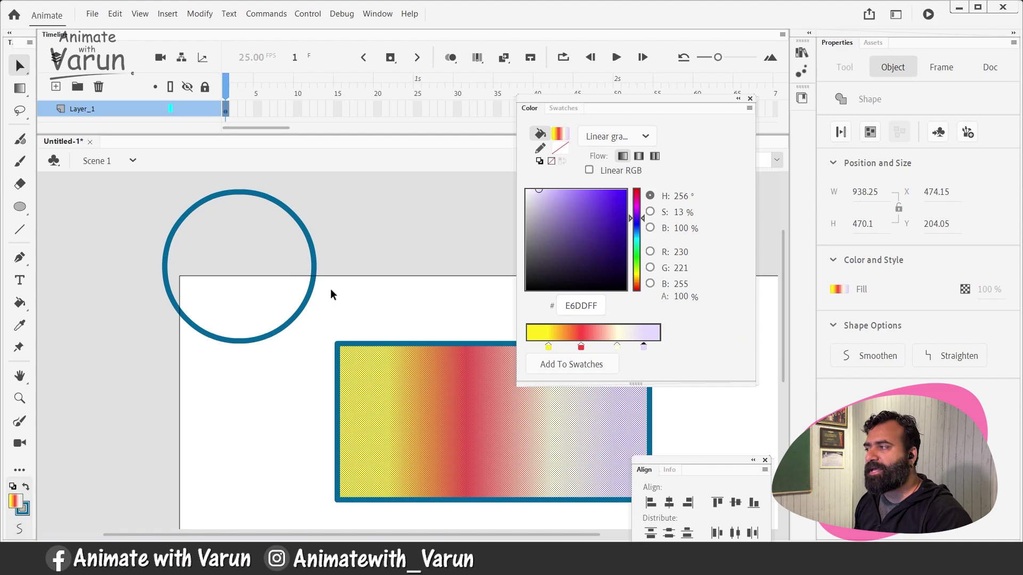
Step: Fill the empty circle with the multicolour linear gradient using the Paint Bucket
key(k)
click(230, 245)
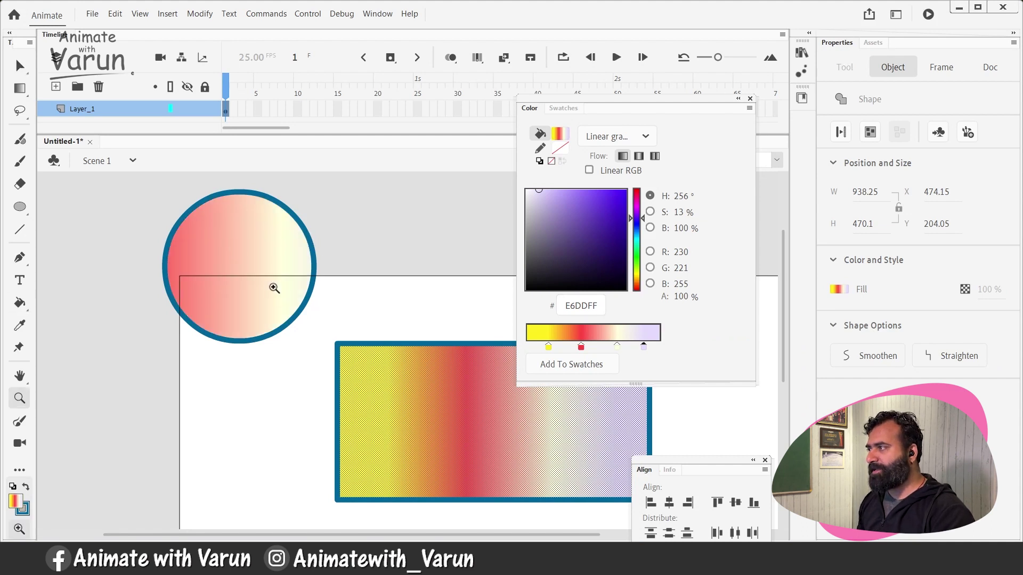
key(z)
alt+click(272, 268)
scroll(322, 332, down, 2)
key(v)
Step: Try to move the circle's gradient fill out of its outline
click(300, 326)
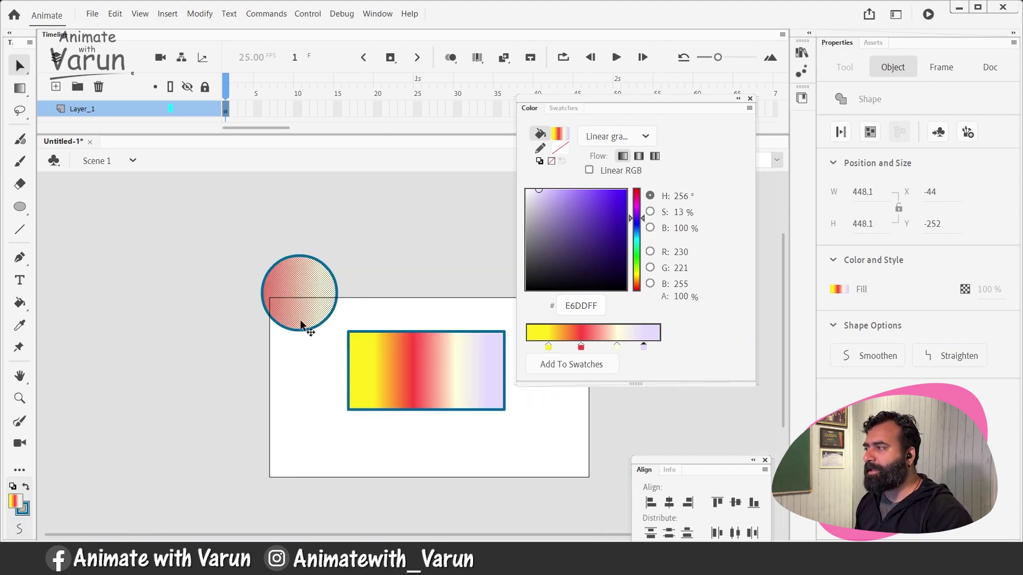
drag(306, 279, 228, 281)
key(ctrl+z)
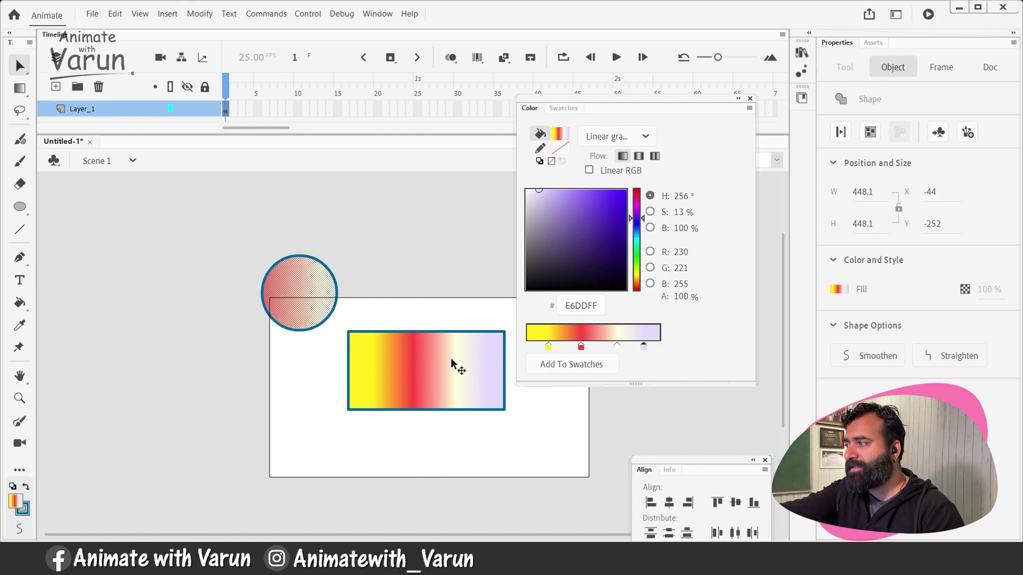
Step: Fit the circle's linear gradient inside its outline with Gradient Transform by recentring it and narrowing it to the circle's width
key(ctrl+space)
click(298, 268)
drag(302, 271, 230, 254)
key(ctrl+z)
key(z)
alt+click(283, 258)
key(v)
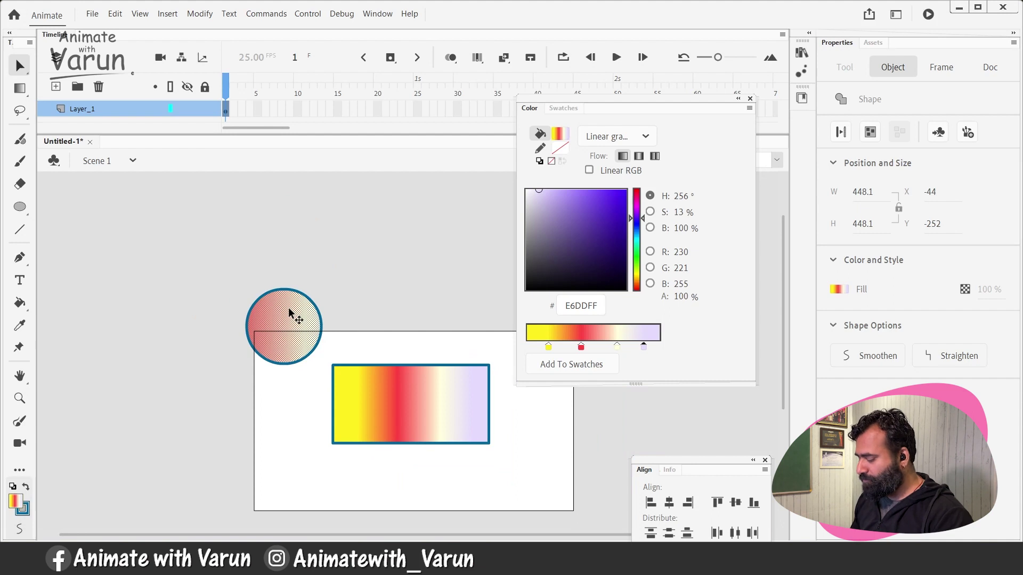
key(f)
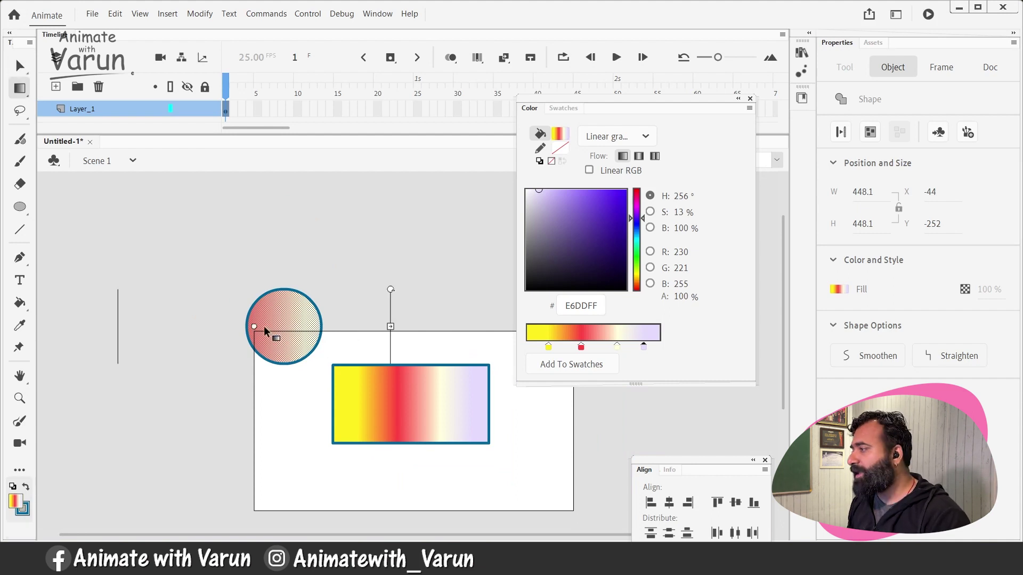
drag(255, 326, 287, 326)
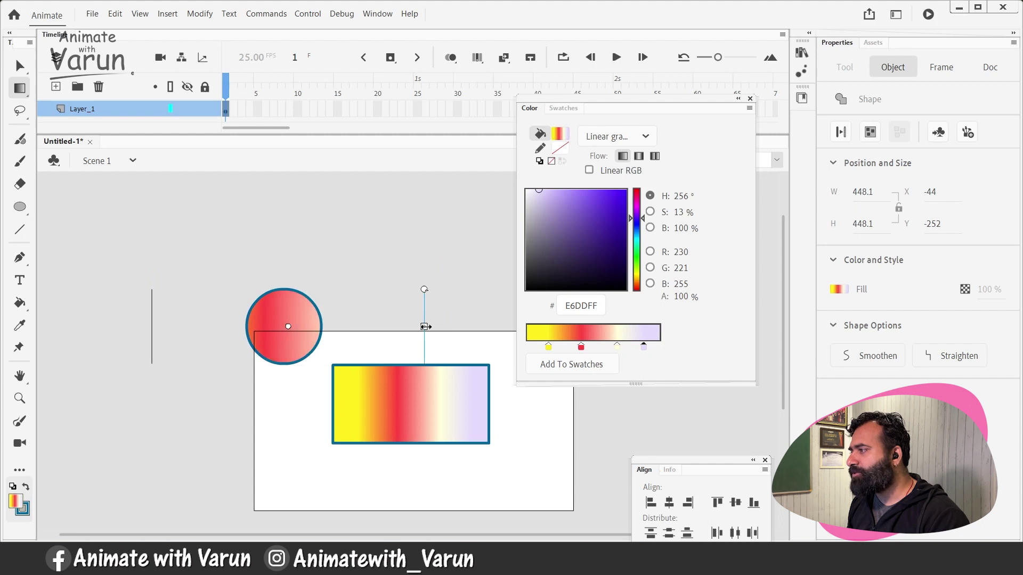
drag(425, 326, 285, 326)
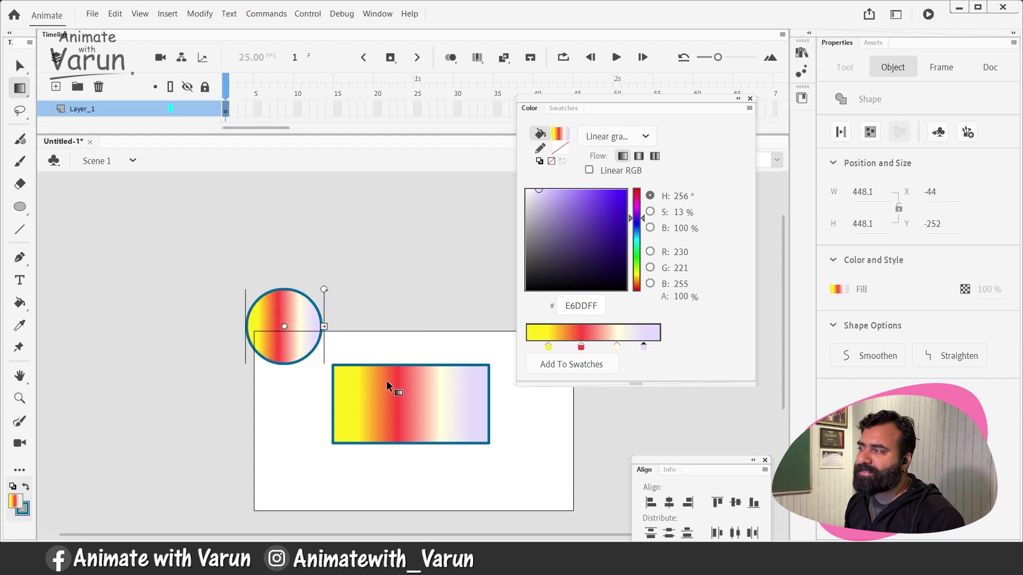
click(392, 278)
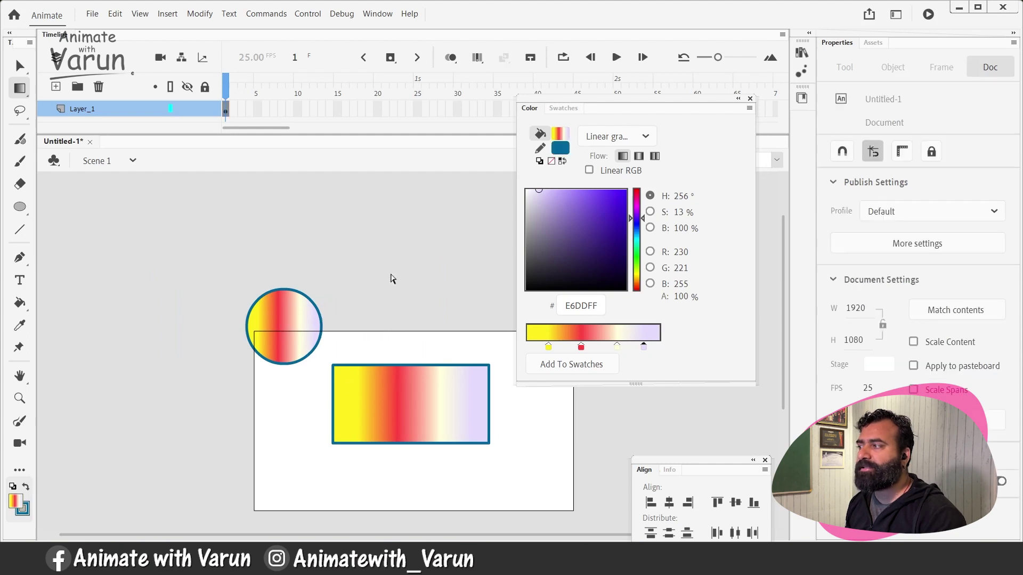
Step: Rotate the rectangle's linear gradient with Gradient Transform so its colours run from yellow at the upper edge to lavender at the lower edge
click(430, 393)
key(z)
click(433, 400)
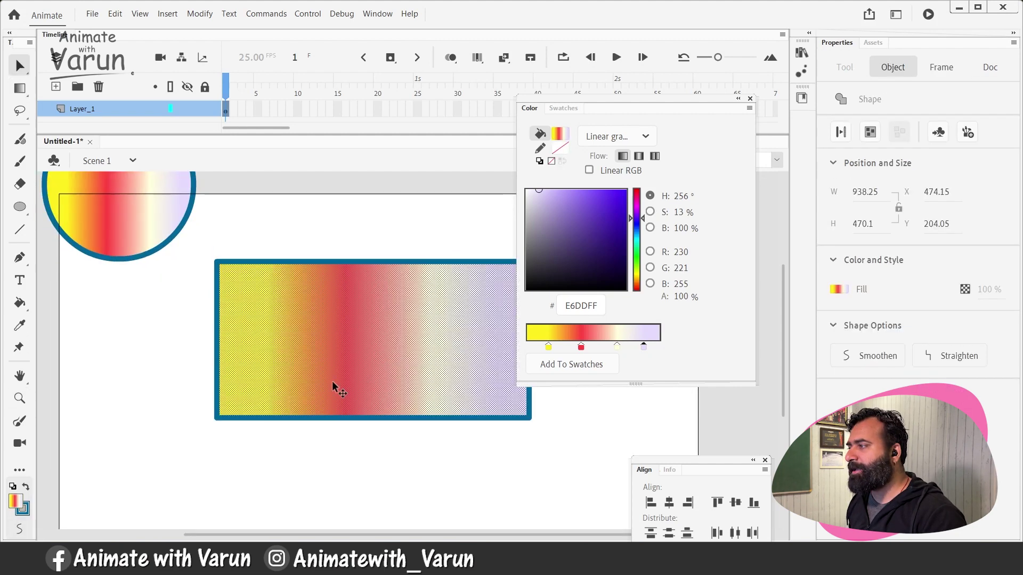
drag(417, 329, 390, 408)
key(f)
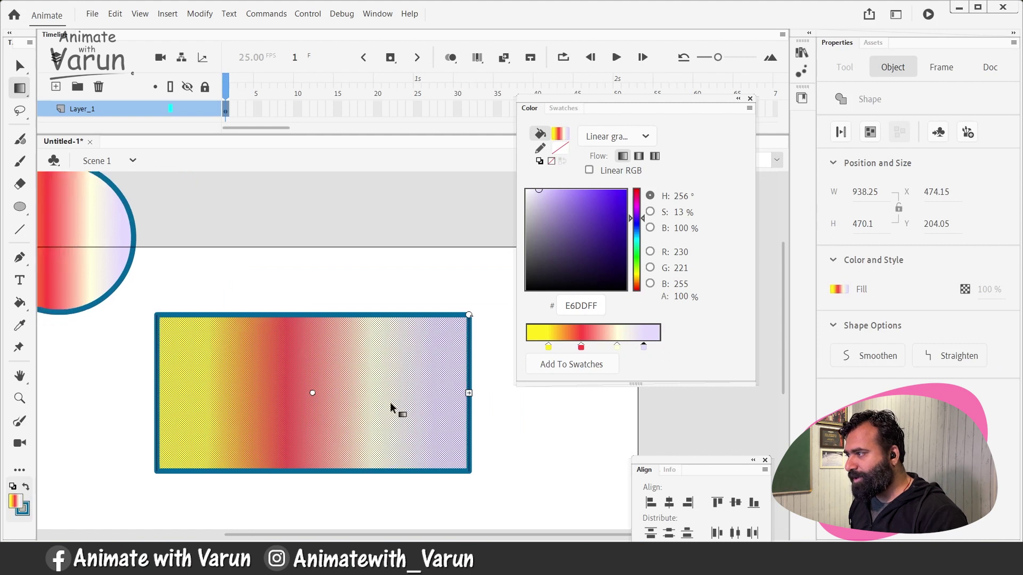
key(z)
alt+click(327, 393)
drag(327, 414, 297, 429)
key(v)
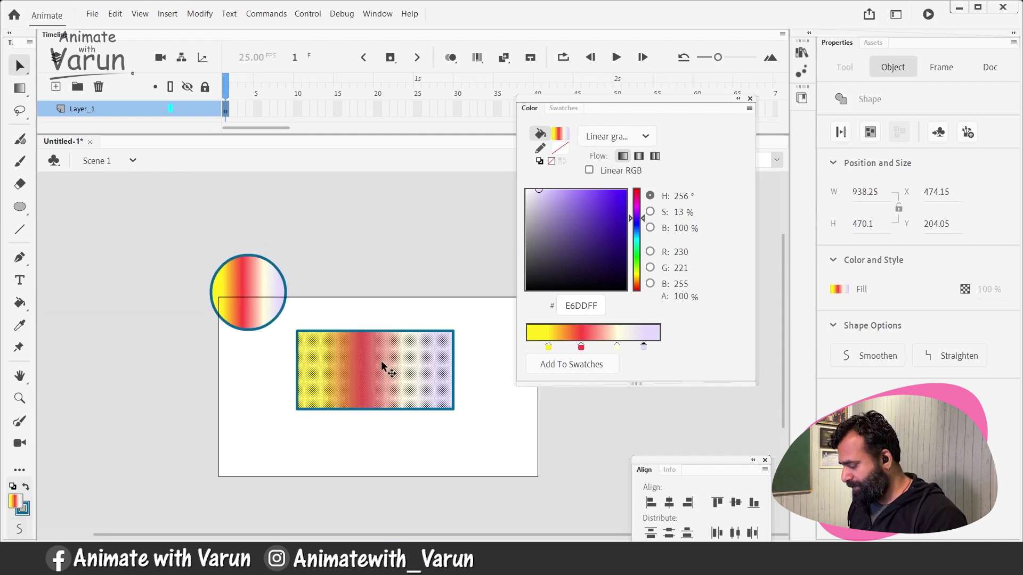
key(f)
drag(455, 333, 393, 412)
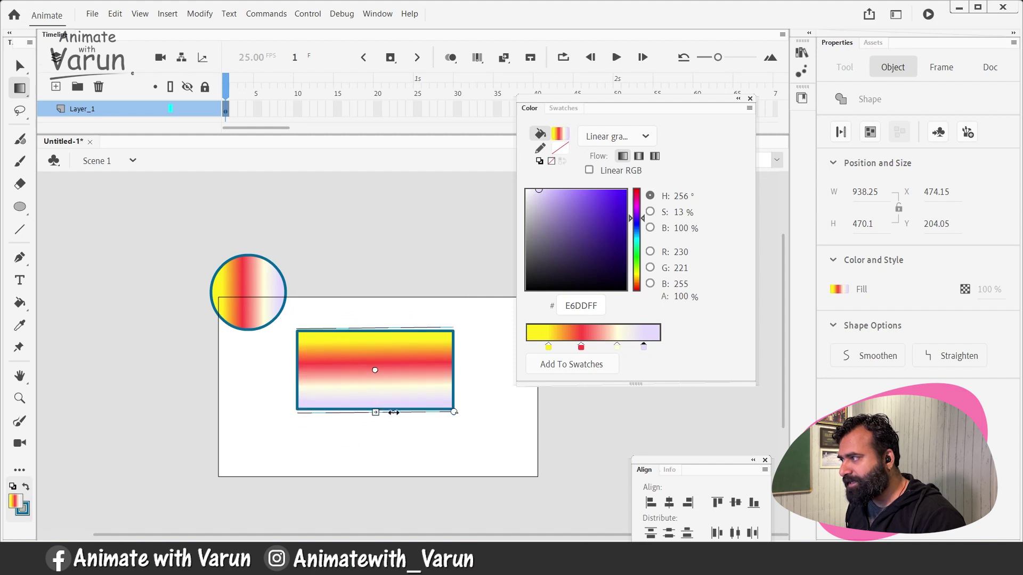
Step: Turn the rectangle's gradient to a diagonal direction, widen it and recentre it within the rectangle
drag(375, 370, 376, 395)
drag(454, 438, 471, 345)
drag(426, 407, 502, 441)
mouse_move(387, 380)
mouse_down()
mouse_move(359, 370)
mouse_move(395, 384)
mouse_move(380, 375)
mouse_up()
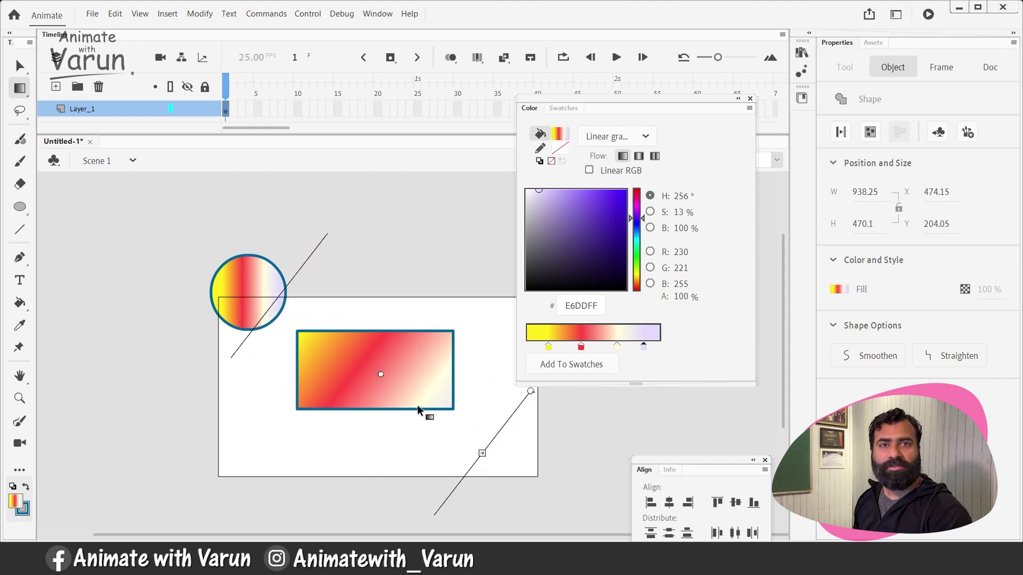
key(v)
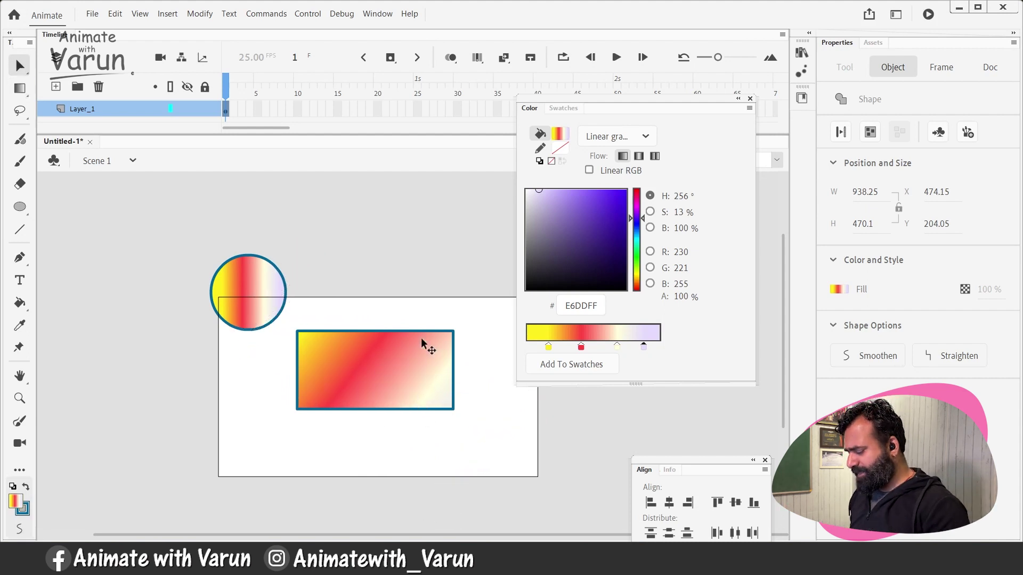
Step: Delete the gradient fills of the rectangle and the circle, keeping both outlines
click(418, 380)
key(Delete)
click(267, 273)
key(Delete)
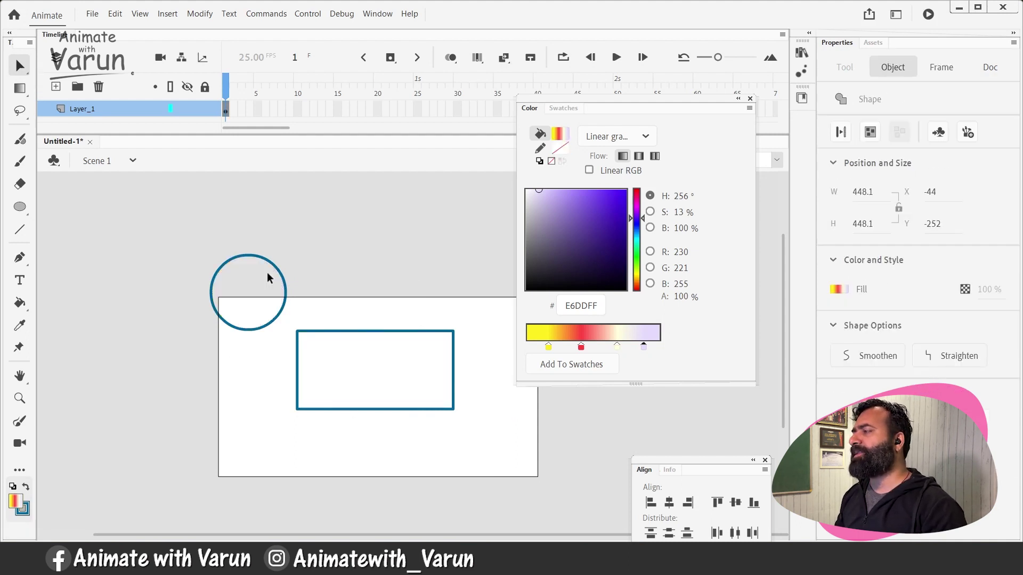
Step: Delete the circle's remaining outline
drag(186, 232, 271, 323)
key(Delete)
click(286, 301)
key(Delete)
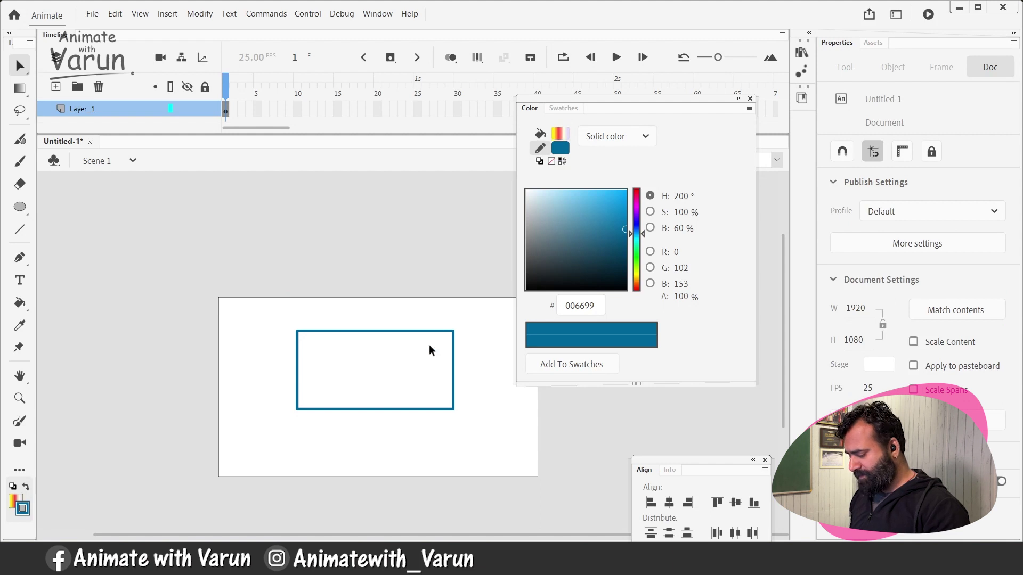
Step: Try filling the empty rectangle with the current multicolour gradient using the Paint Bucket
key(k)
click(390, 382)
key(v)
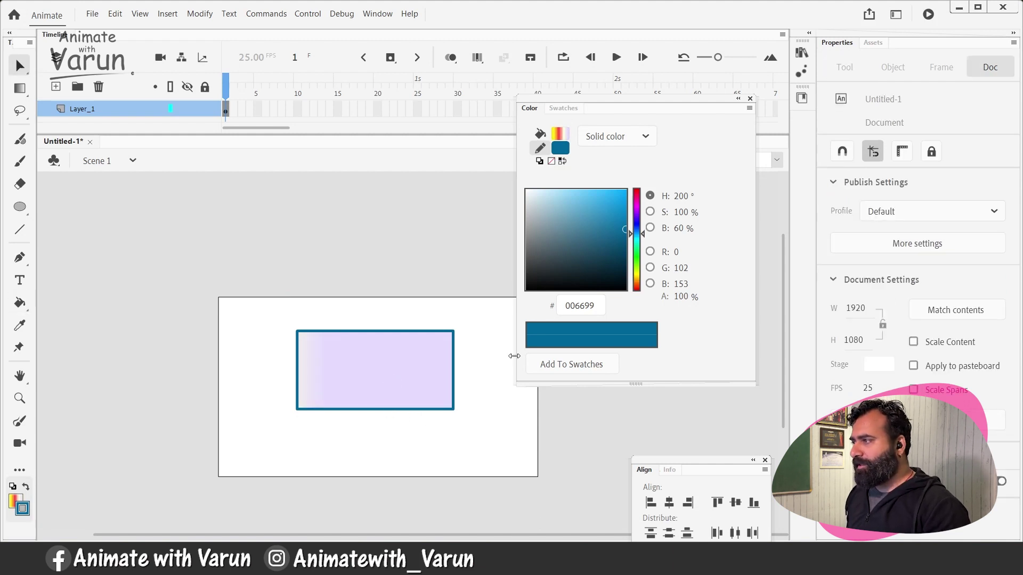
click(392, 380)
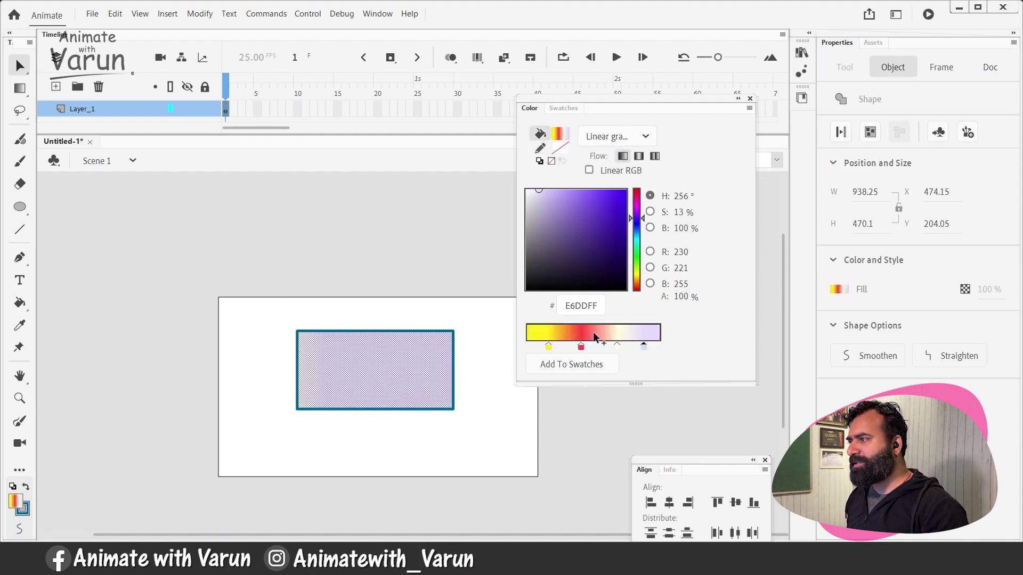
Step: Remove the red and cream colour stops from the linear gradient, leaving only the yellow and lavender ones
click(581, 347)
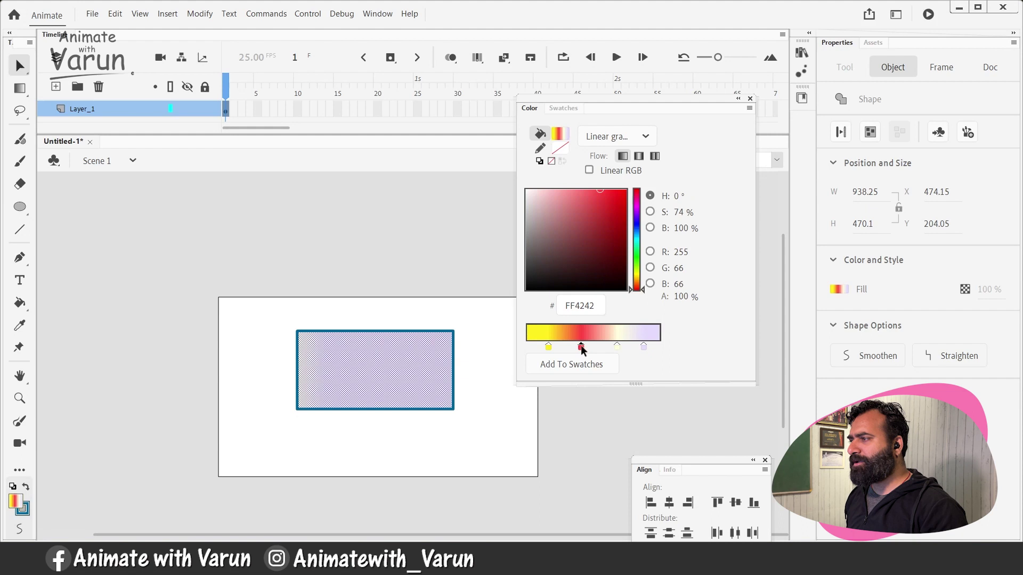
click(616, 347)
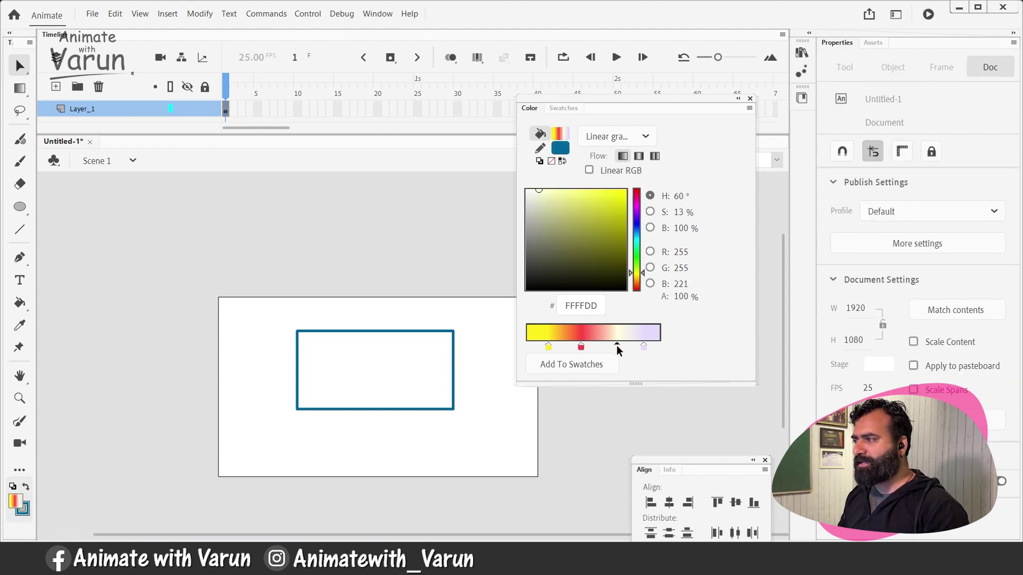
drag(616, 347, 648, 380)
drag(581, 348, 628, 392)
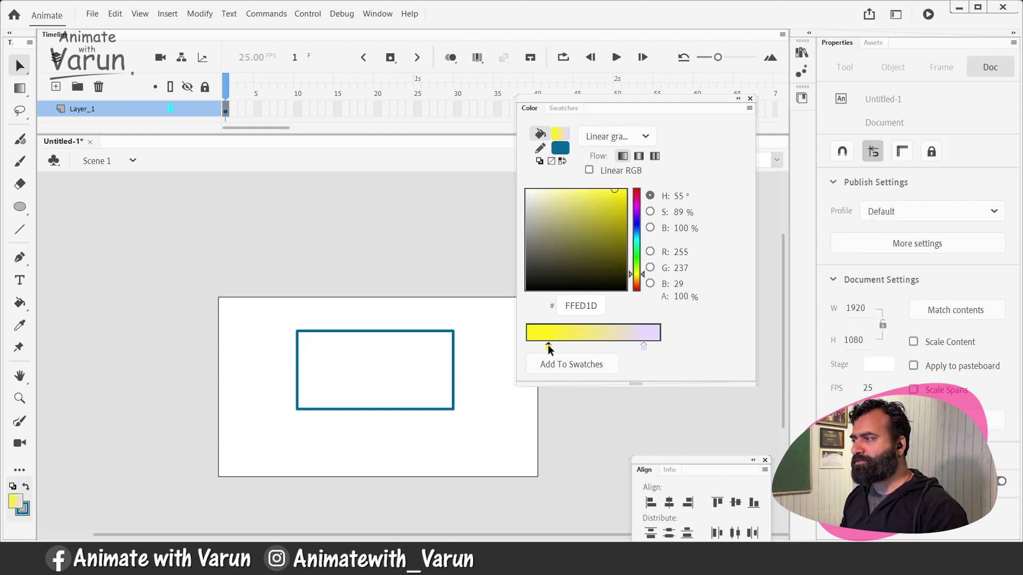
Step: Change the yellow stop to blue and the lavender stop to white (FFFFFF), with both stops at the gradient's ends
drag(647, 274, 644, 233)
drag(644, 349, 667, 350)
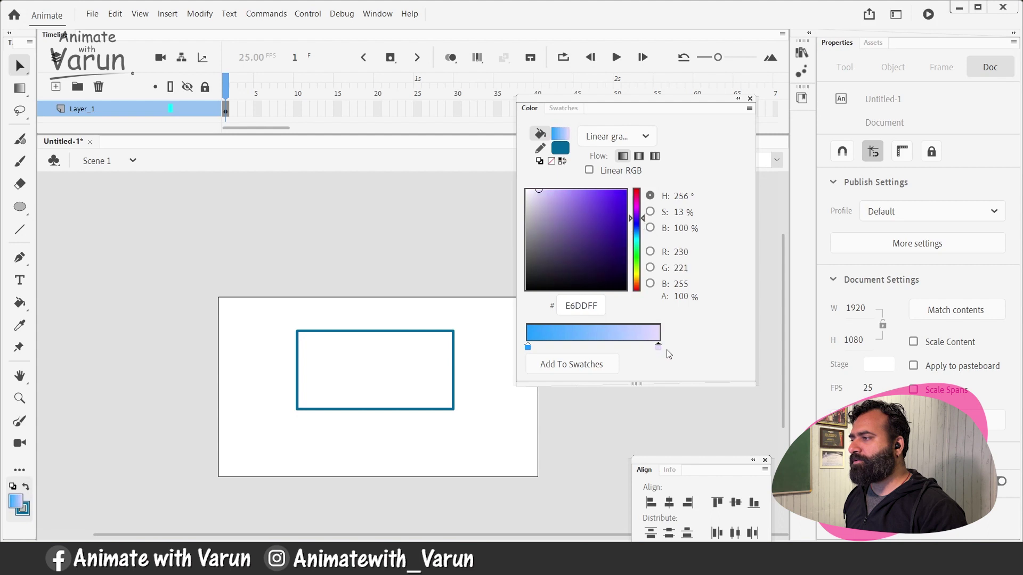
click(526, 189)
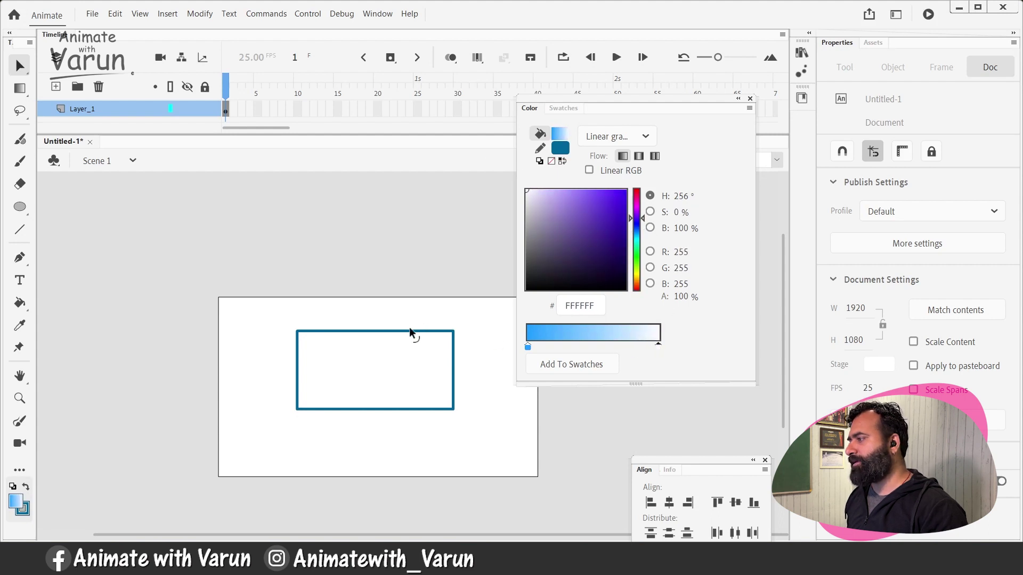
Step: Fill the empty rectangle with the blue-to-white linear gradient using the Paint Bucket
key(k)
click(373, 371)
key(v)
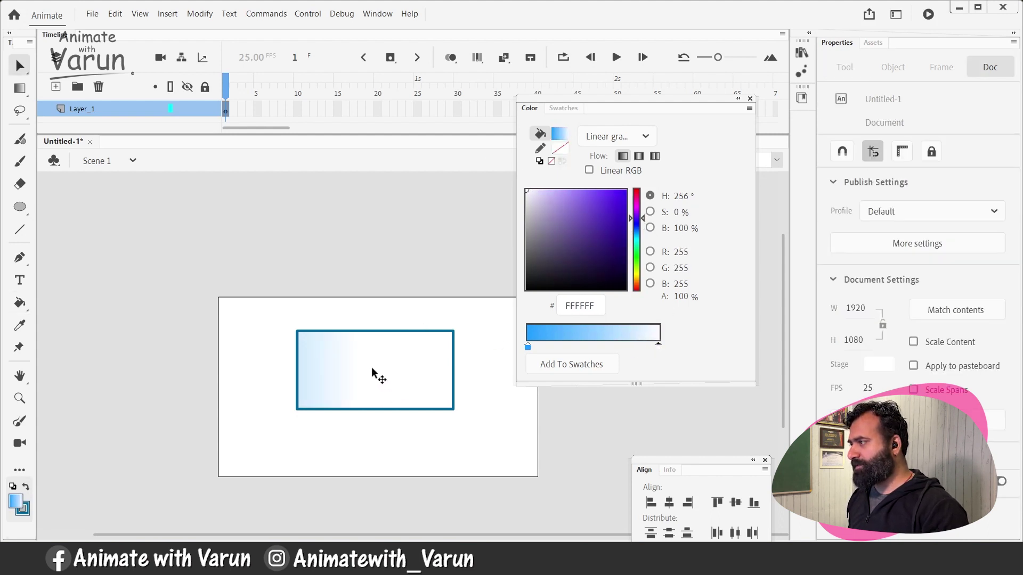
Step: Fit the gradient to the rectangle with Gradient Transform, rotate it to run from blue down to white, and shift it slightly upward
click(372, 366)
key(f)
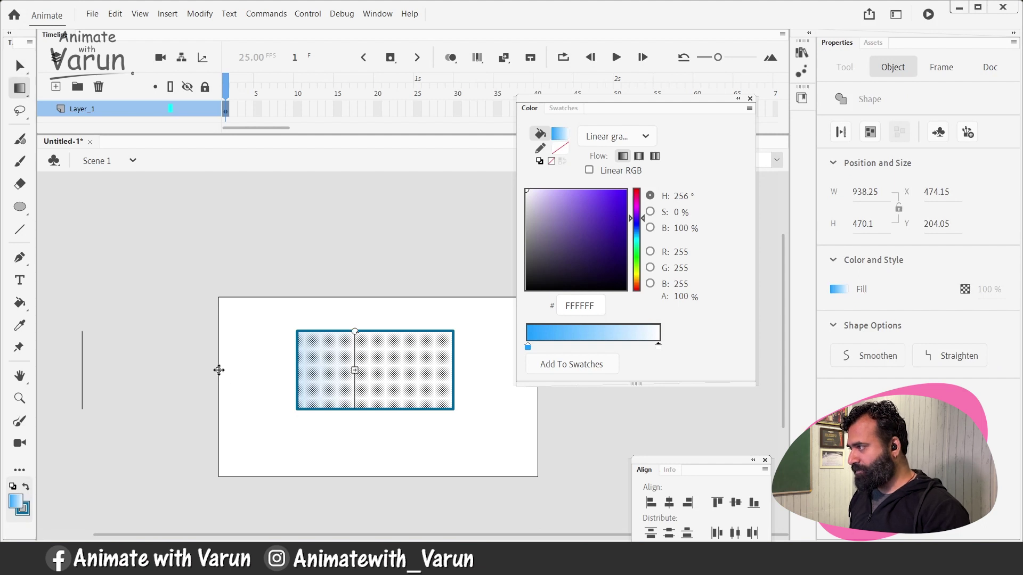
drag(219, 369, 372, 368)
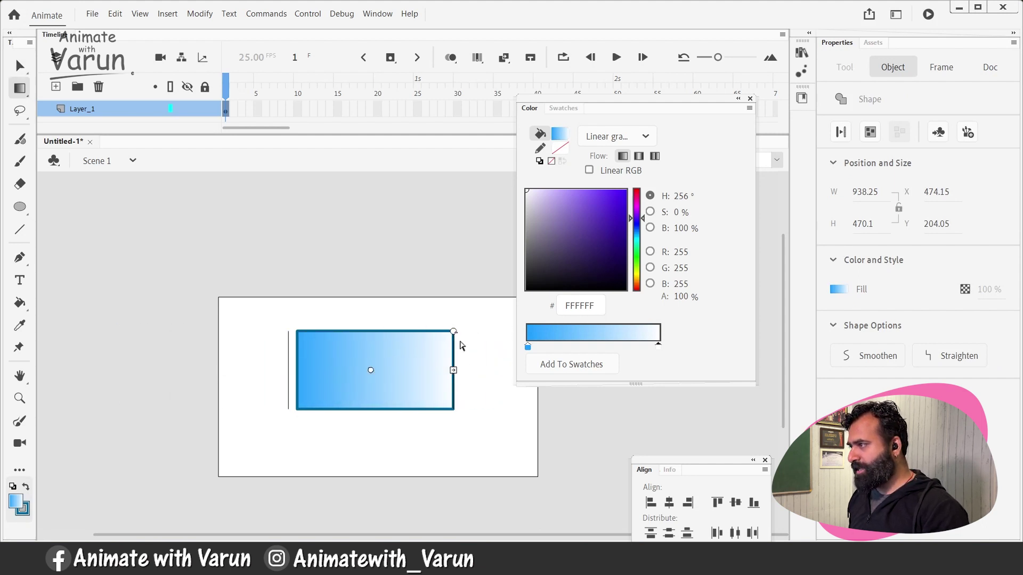
drag(456, 335, 420, 448)
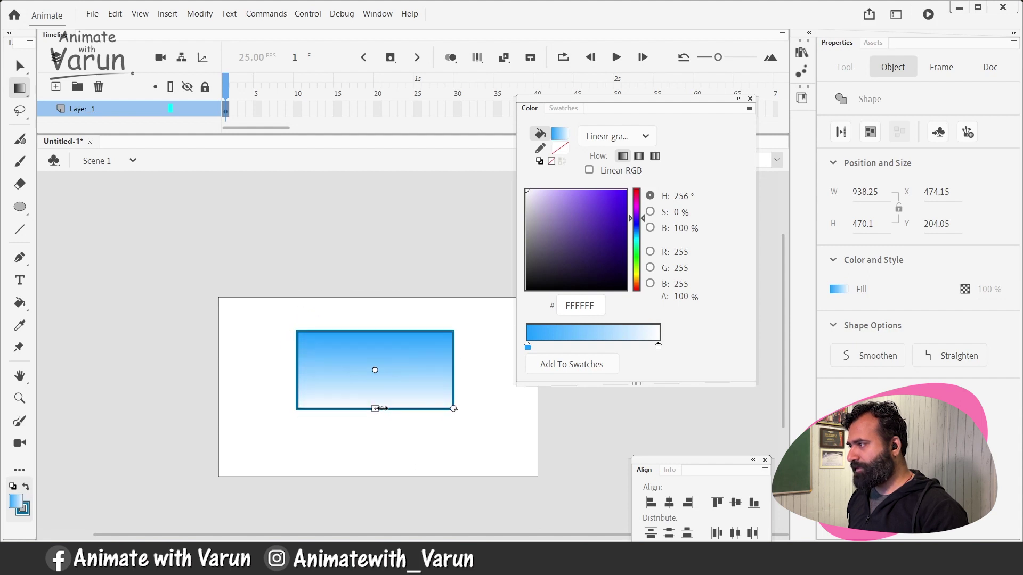
drag(379, 375, 377, 355)
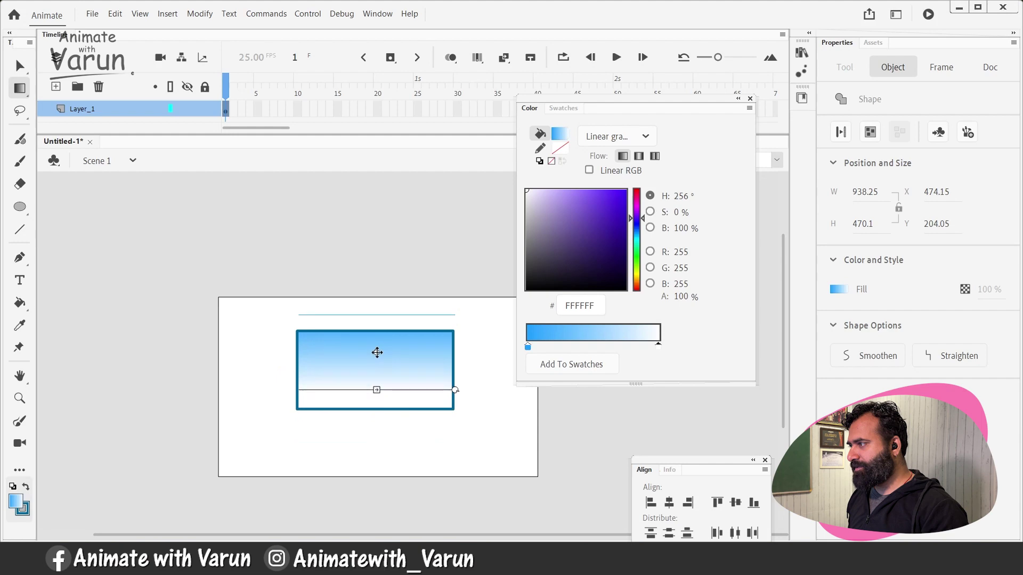
click(21, 66)
click(313, 237)
Step: Delete the blue outline around the gradient-filled rectangle
key(z)
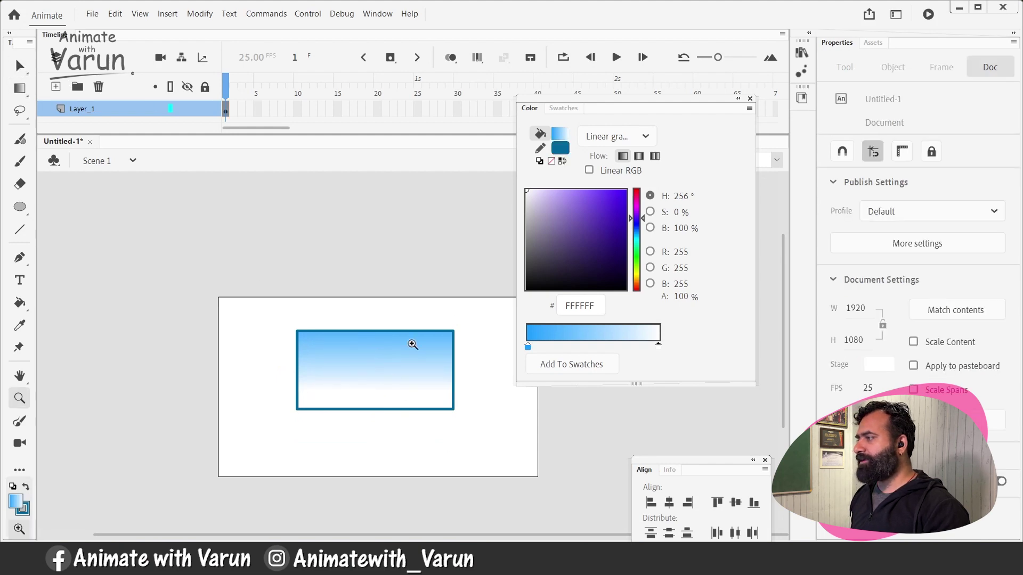
alt+click(413, 345)
click(419, 342)
double_click(430, 346)
key(Delete)
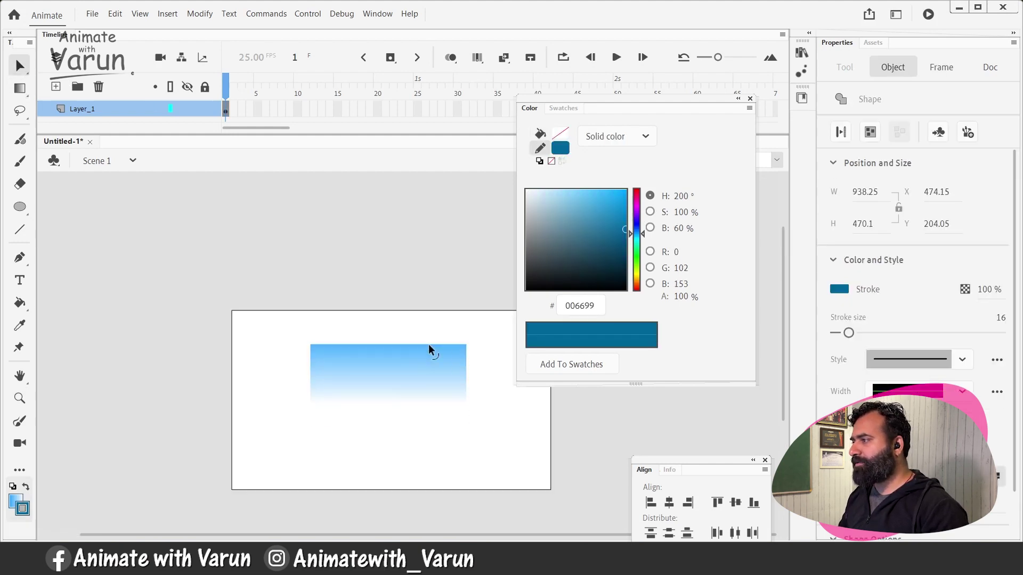
Step: Convert the gradient-filled rectangle to a graphic symbol with the default name
click(426, 381)
key(F8)
key(Return)
Step: Scale the gradient symbol up with Free Transform to about 2092 by 1048 px as a sky background over the stage, and deselect it
key(q)
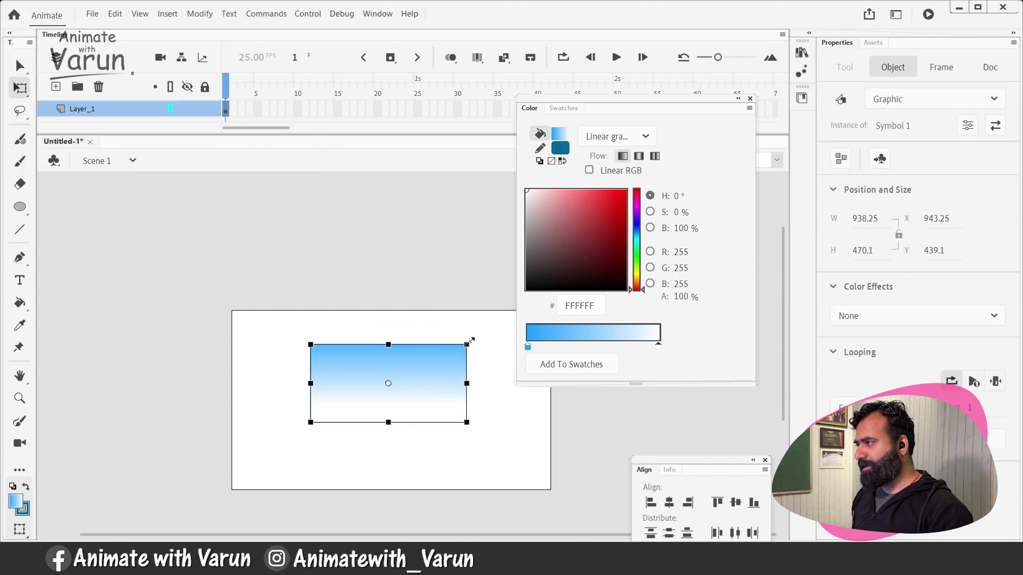
drag(466, 344, 561, 288)
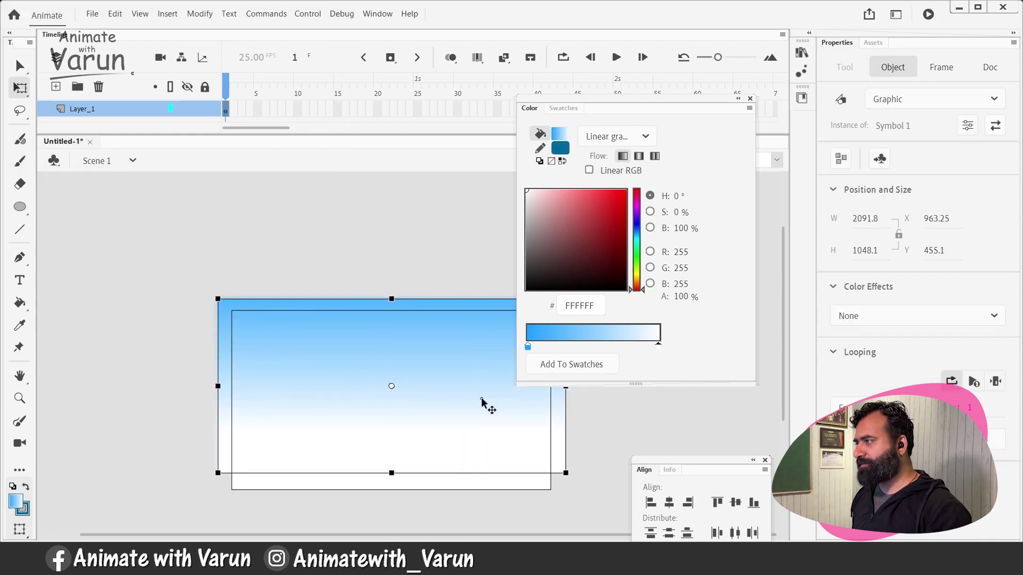
key(z)
alt+click(454, 404)
click(452, 434)
key(v)
click(557, 479)
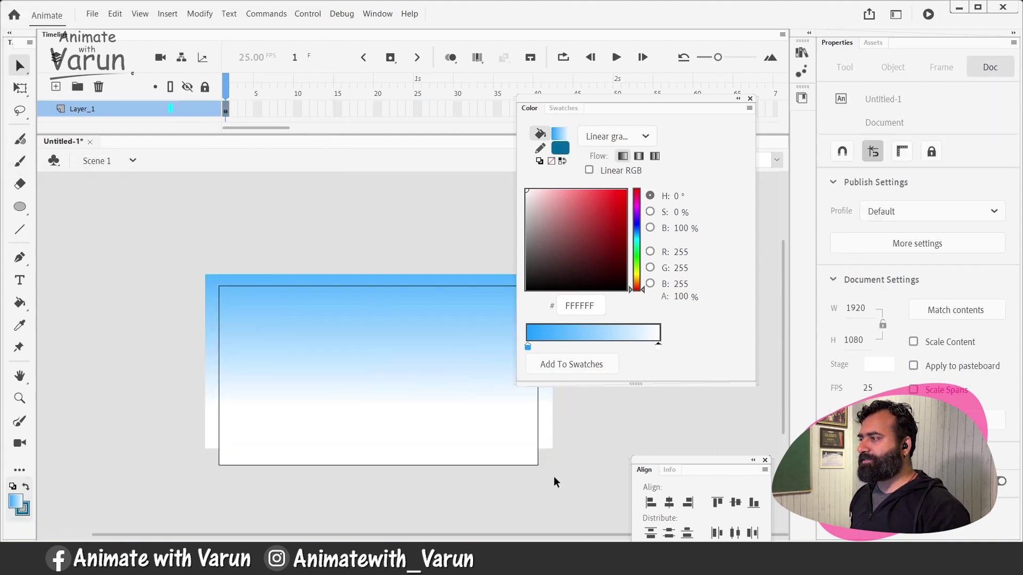